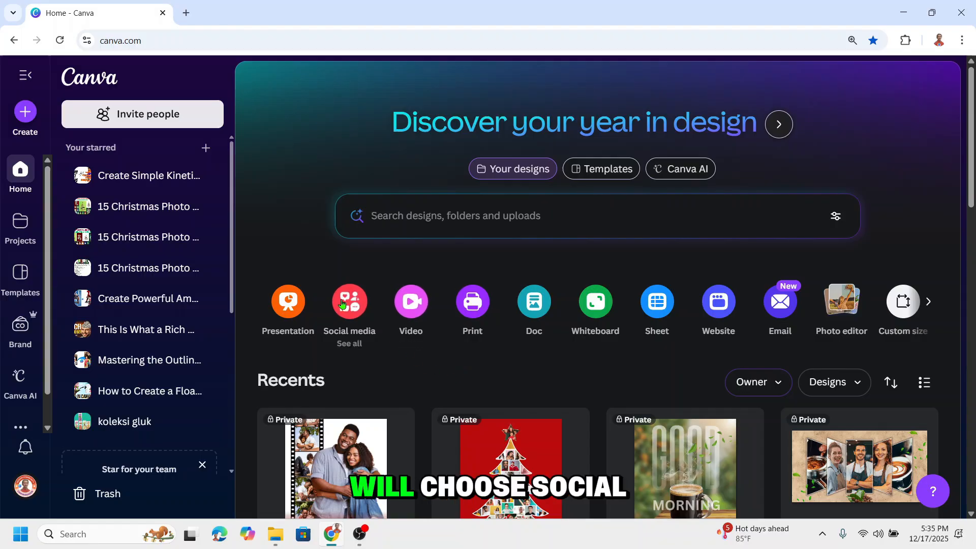
Create a new Instagram Post (4:5) design and add a heading text reading DUNK.
{"action": "left_click", "coordinate": [342, 304]}
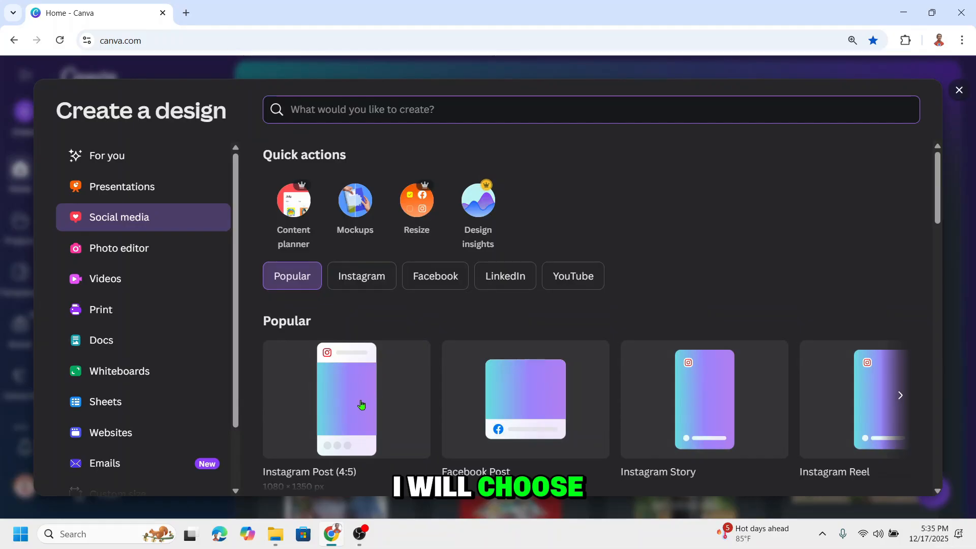
{"action": "left_click", "coordinate": [361, 404]}
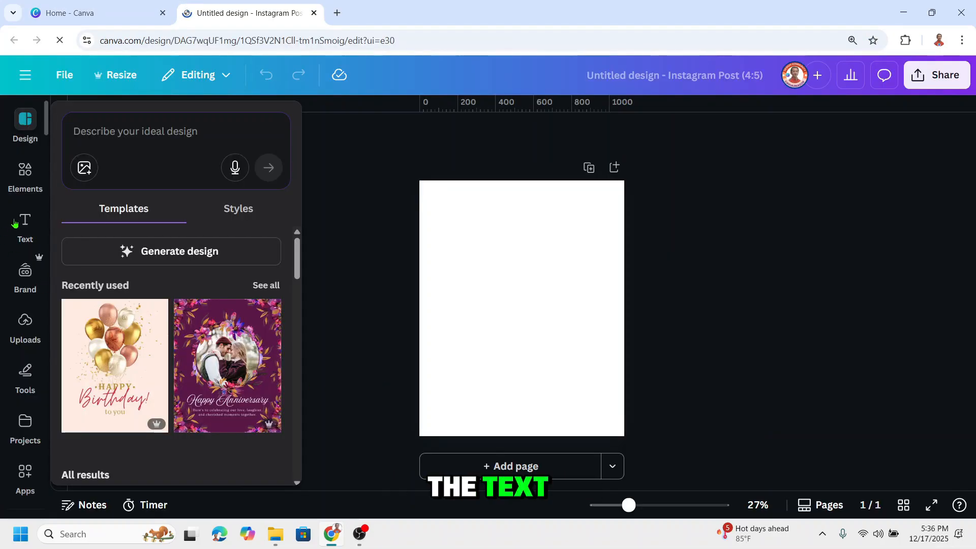
{"action": "left_click", "coordinate": [24, 224]}
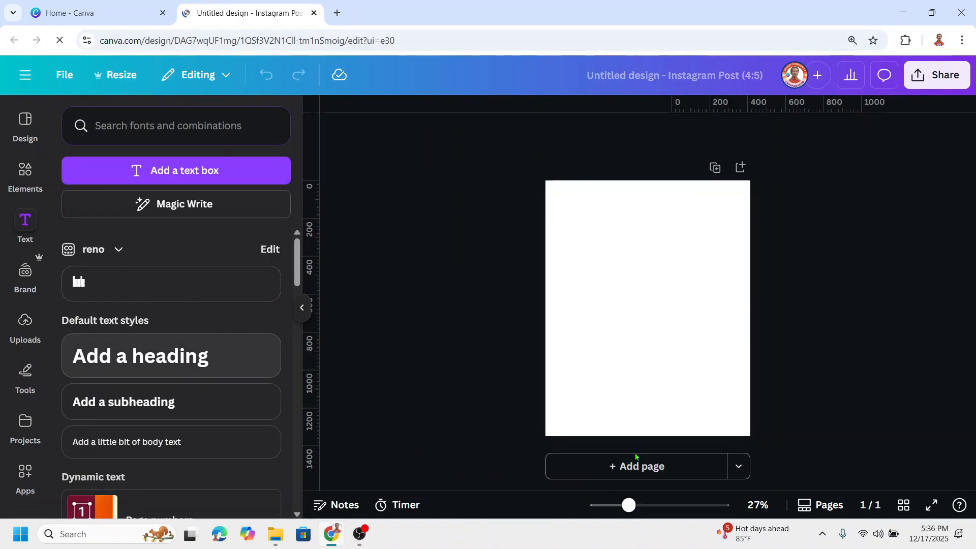
{"action": "type", "text": "DUNK"}
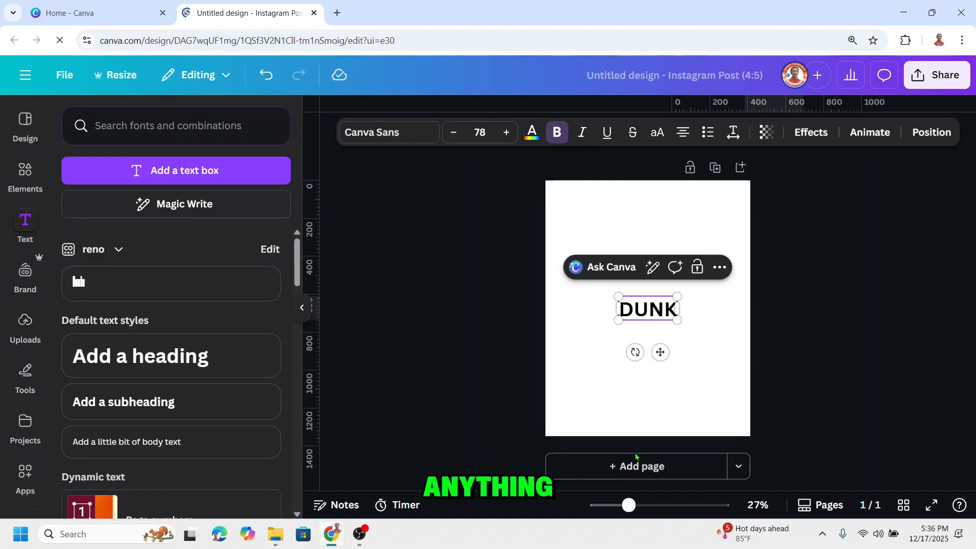
{"action": "key", "text": "Escape"}
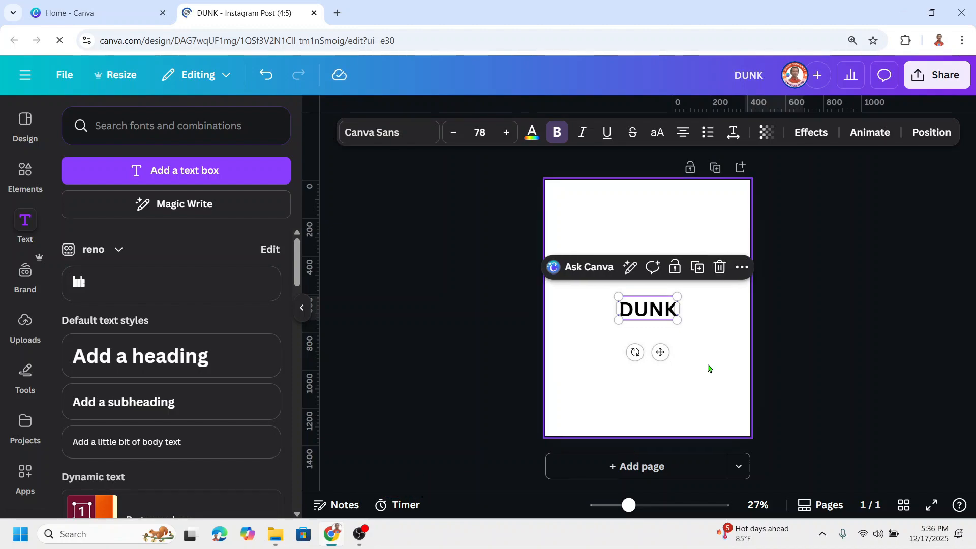
Change the DUNK text's font to the starred font Disclaimer and enlarge it to about size 691.
{"action": "left_click", "coordinate": [385, 133]}
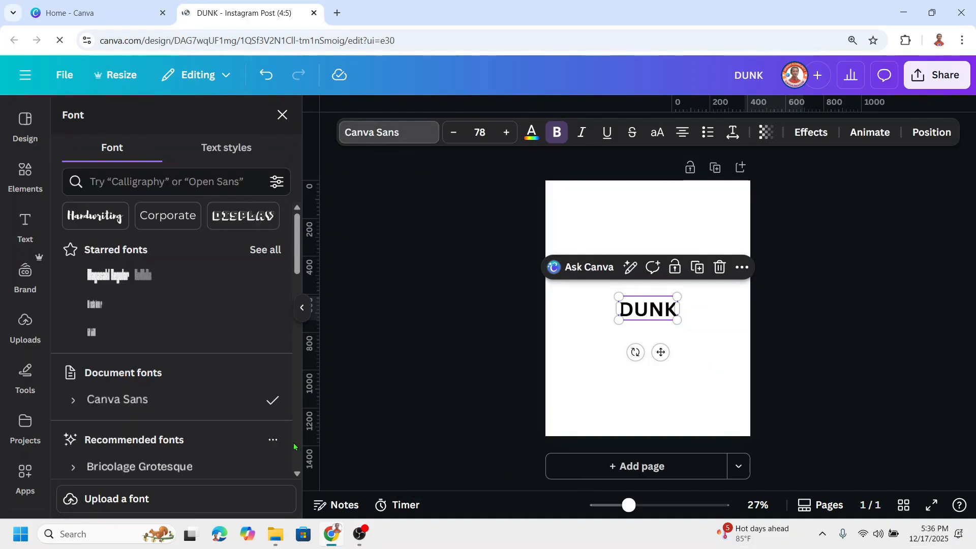
{"action": "left_click", "coordinate": [272, 251]}
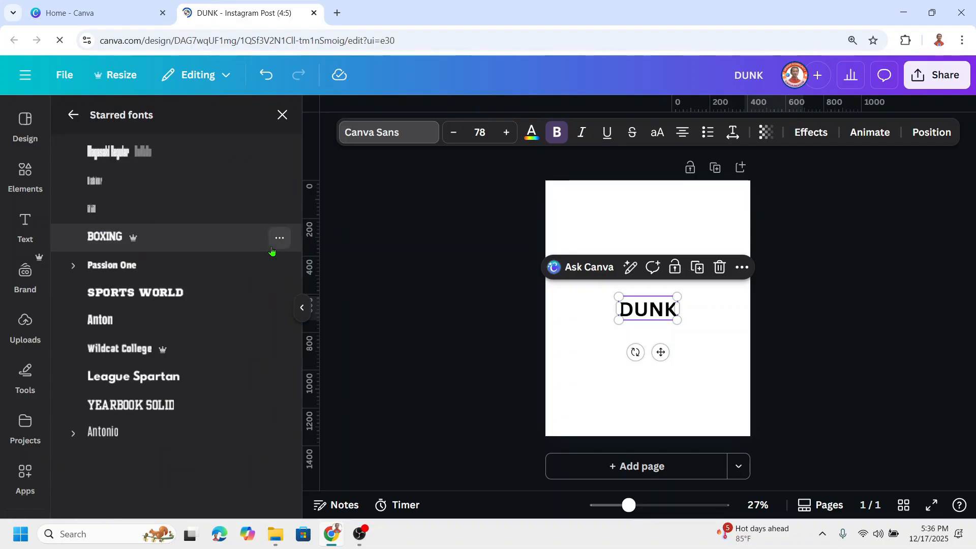
{"action": "left_click", "coordinate": [175, 186]}
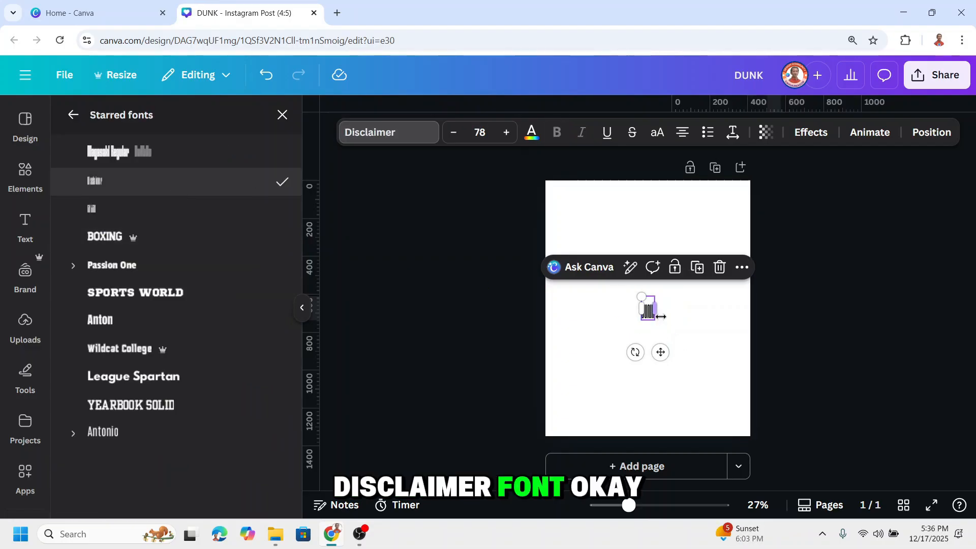
{"action": "left_click_drag", "start_coordinate": [654, 319], "coordinate": [697, 397]}
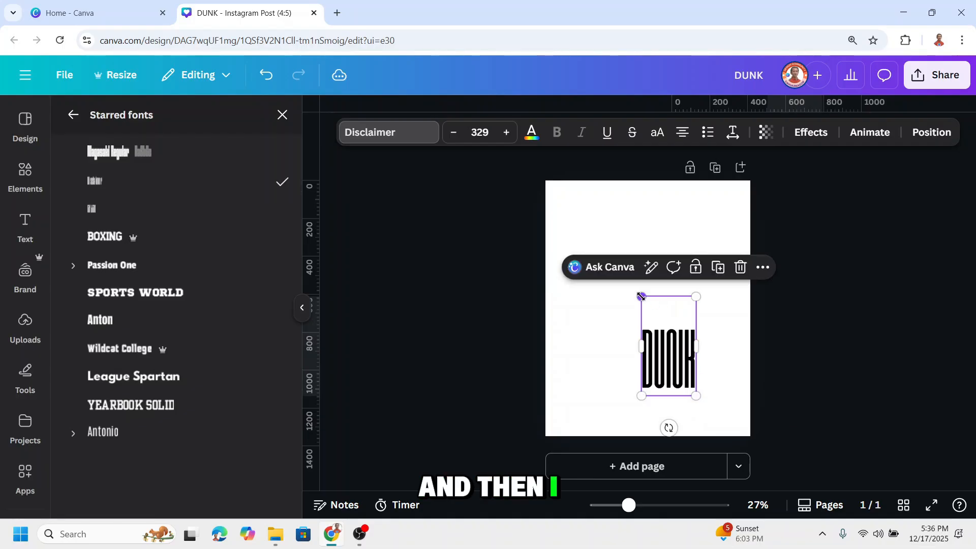
{"action": "left_click_drag", "start_coordinate": [638, 292], "coordinate": [557, 184]}
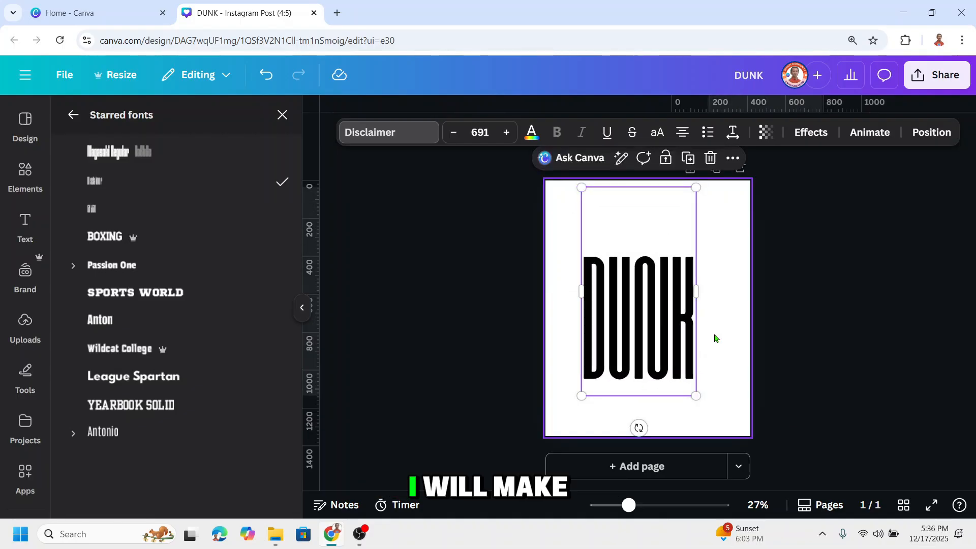
Apply a black Outline effect with thickness 7 to the DUNK text and move it to the upper part of the page.
{"action": "left_click", "coordinate": [795, 132]}
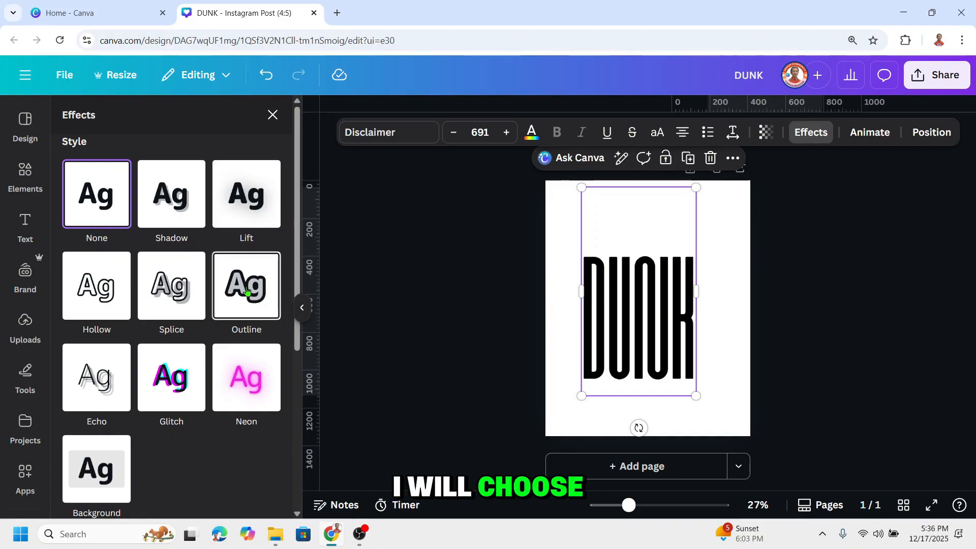
{"action": "left_click", "coordinate": [274, 304]}
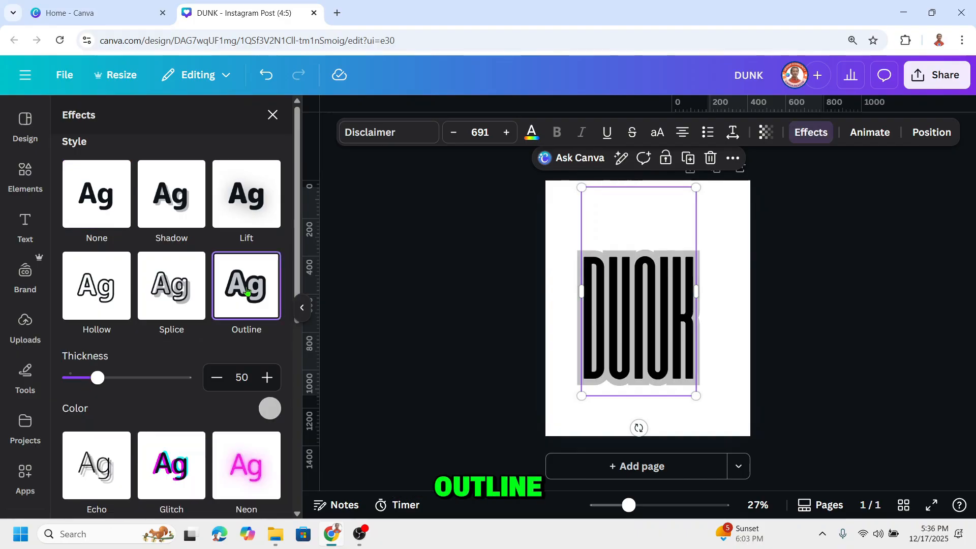
{"action": "left_click", "coordinate": [267, 410]}
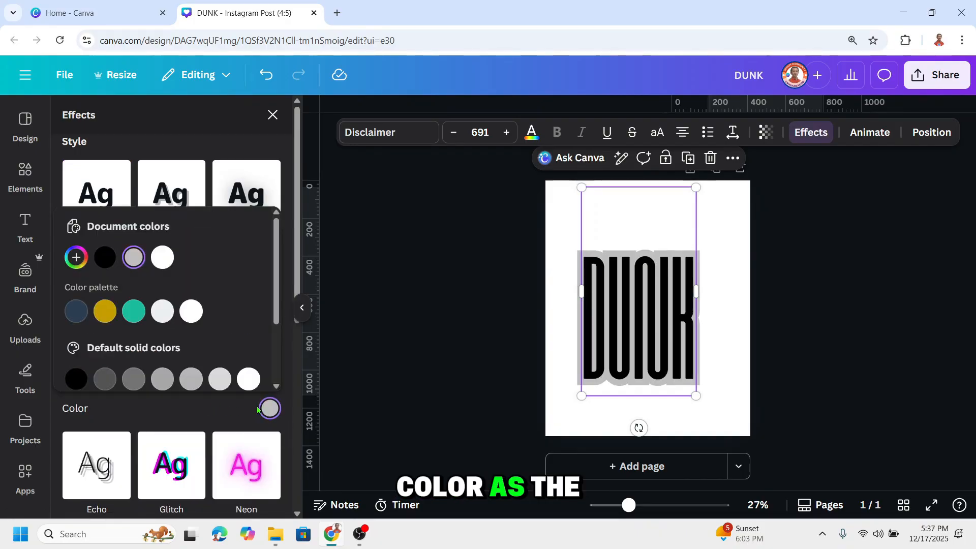
{"action": "left_click", "coordinate": [77, 382]}
{"action": "left_click", "coordinate": [112, 419]}
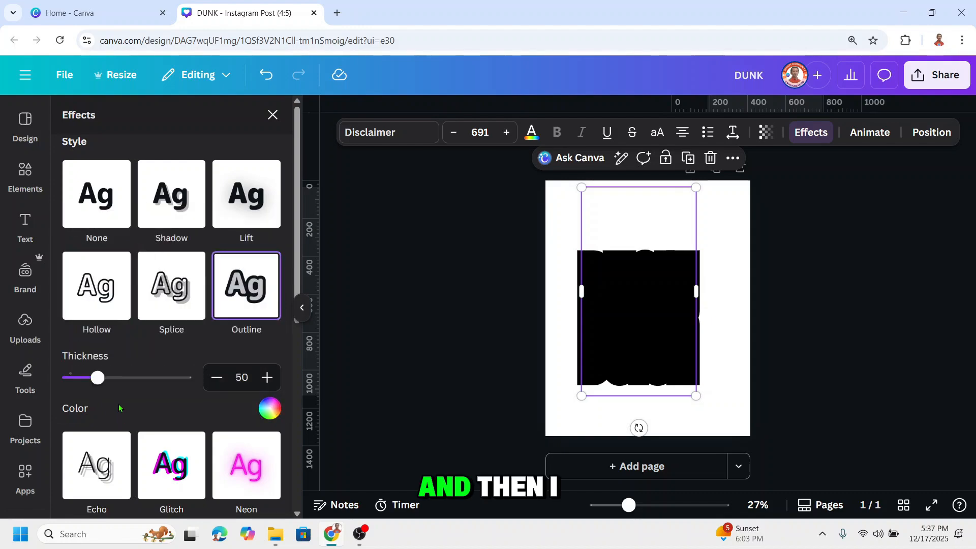
{"action": "left_click_drag", "start_coordinate": [97, 377], "coordinate": [72, 379]}
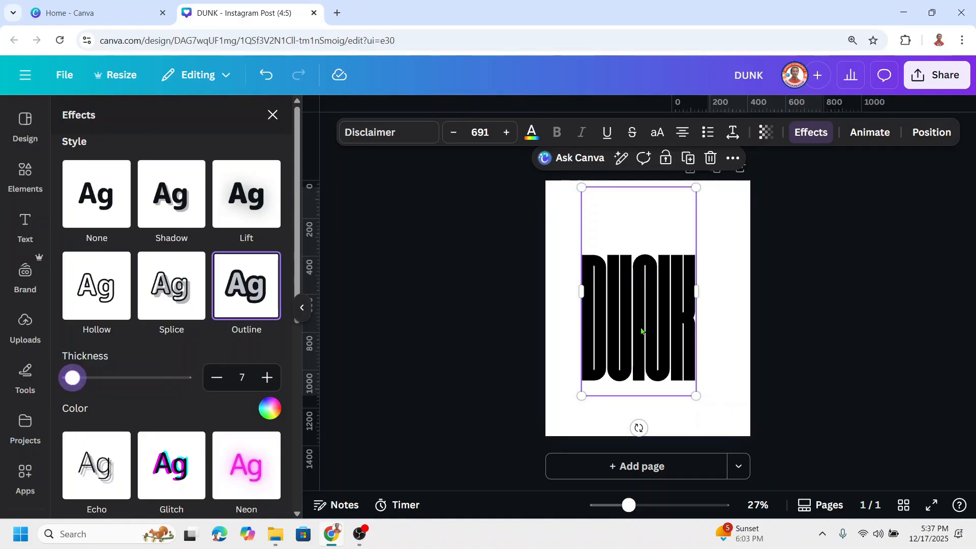
{"action": "left_click_drag", "start_coordinate": [641, 329], "coordinate": [667, 283]}
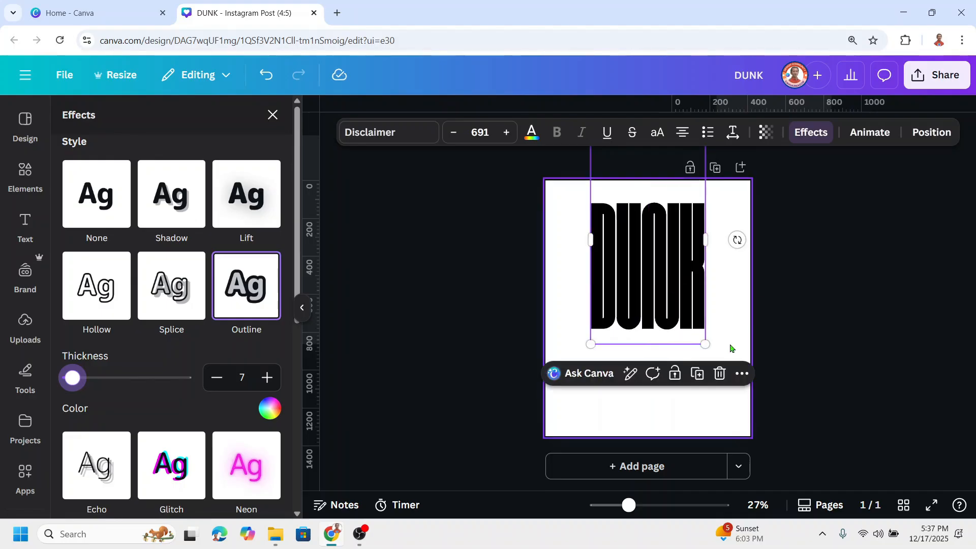
Download the design as a PNG with a transparent background.
{"action": "left_click", "coordinate": [940, 79]}
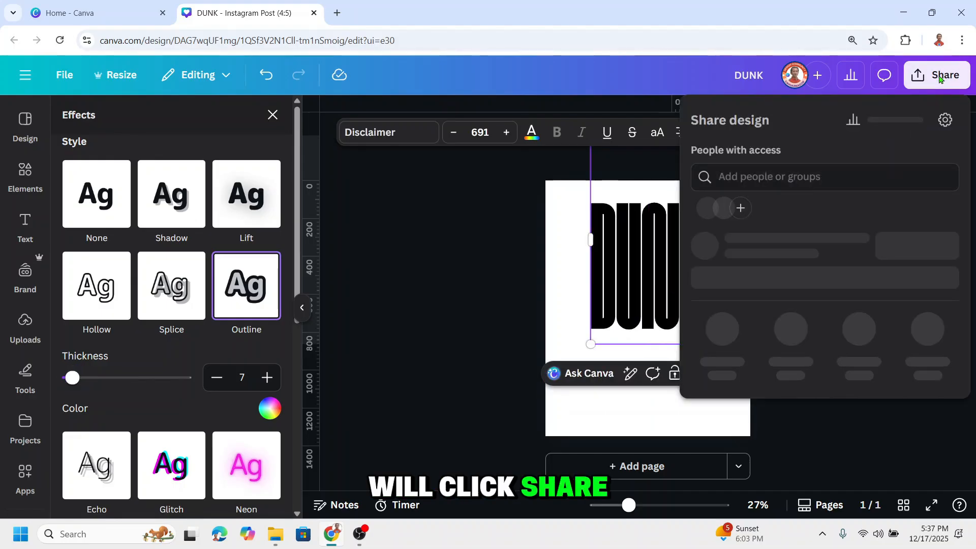
{"action": "left_click", "coordinate": [726, 366]}
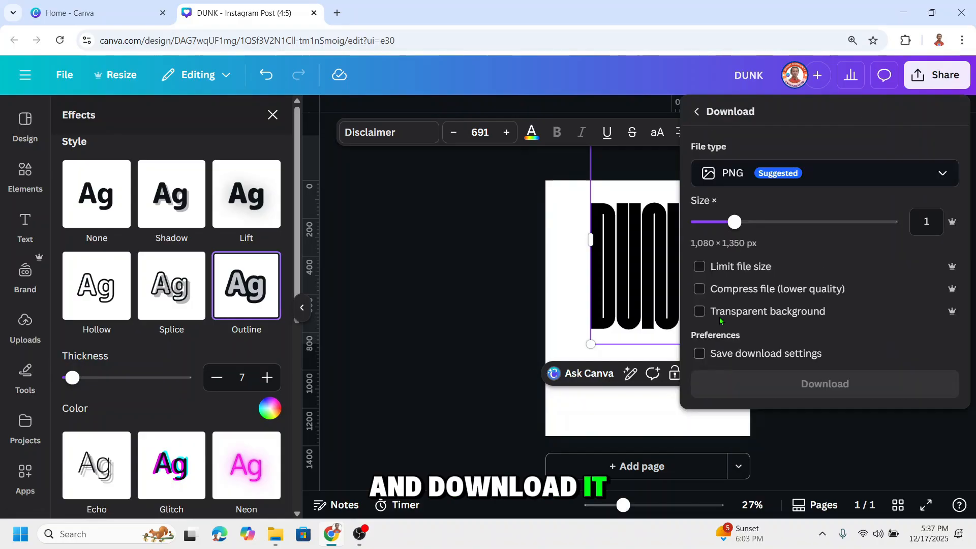
{"action": "left_click", "coordinate": [722, 313]}
{"action": "left_click", "coordinate": [828, 383]}
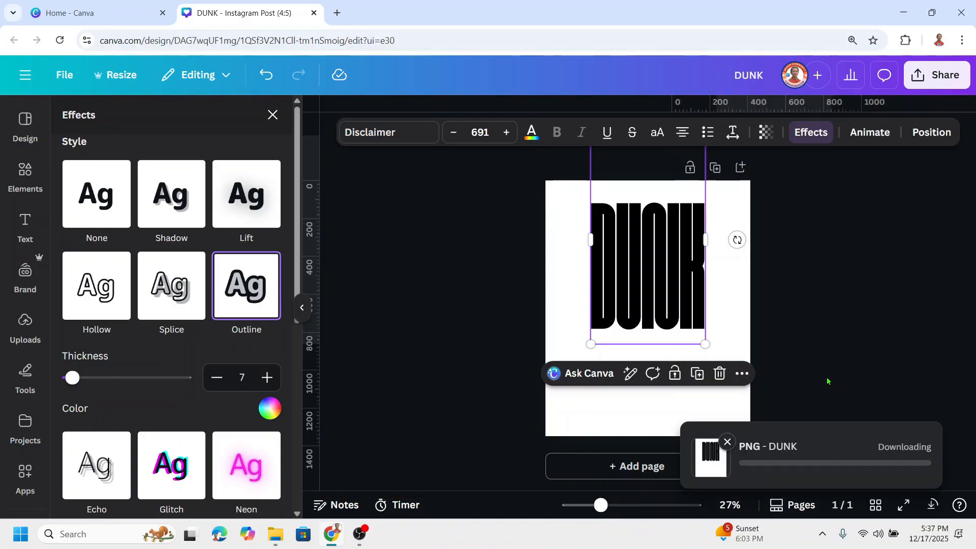
{"action": "left_click", "coordinate": [728, 359]}
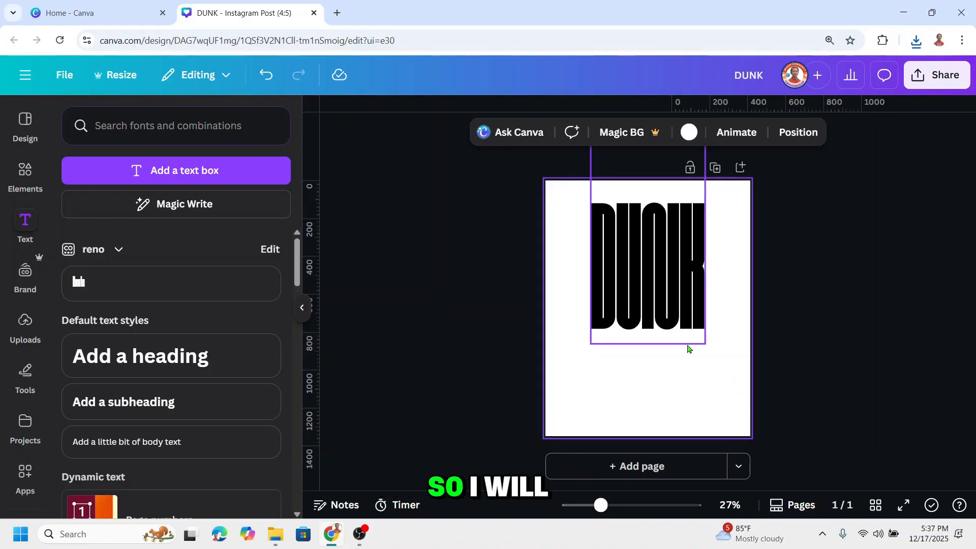
Set the DUNK text's transparency to 0.
{"action": "left_click", "coordinate": [697, 280]}
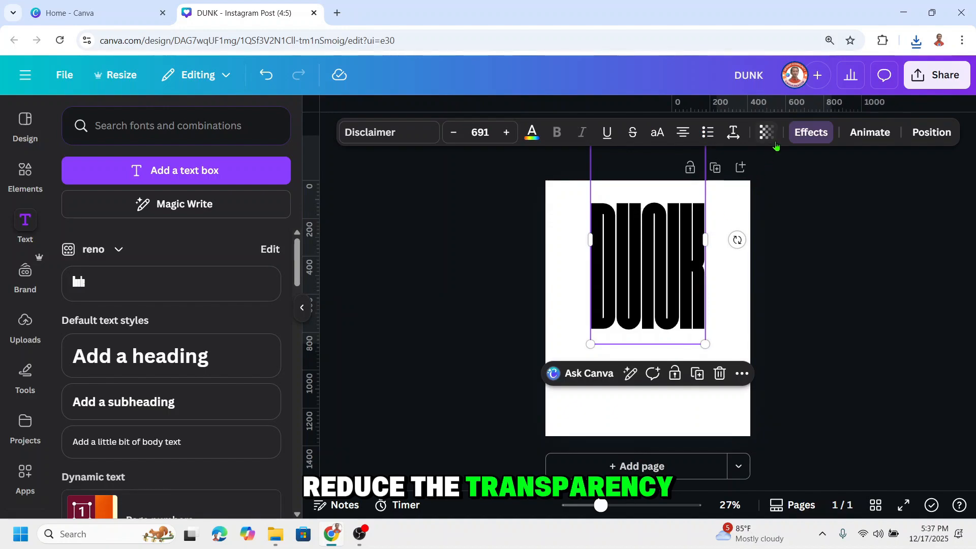
{"action": "left_click", "coordinate": [766, 132]}
{"action": "left_click_drag", "start_coordinate": [794, 191], "coordinate": [660, 196]}
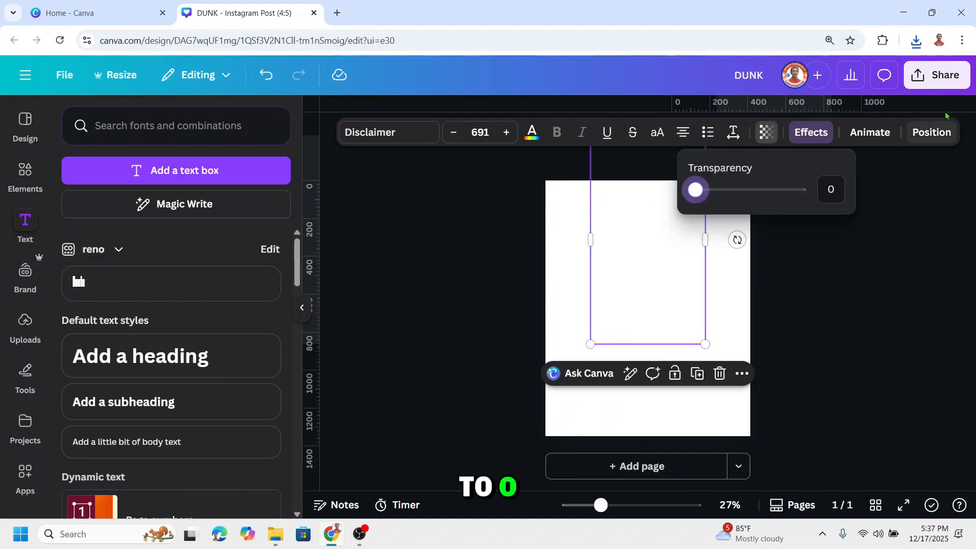
Download the plain white page as a PNG with its background kept.
{"action": "left_click", "coordinate": [940, 75]}
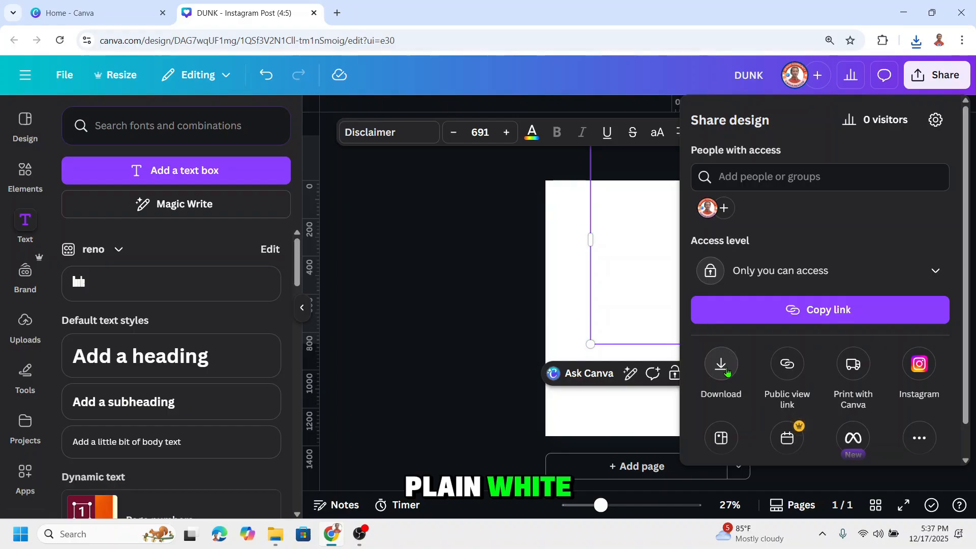
{"action": "left_click", "coordinate": [722, 365]}
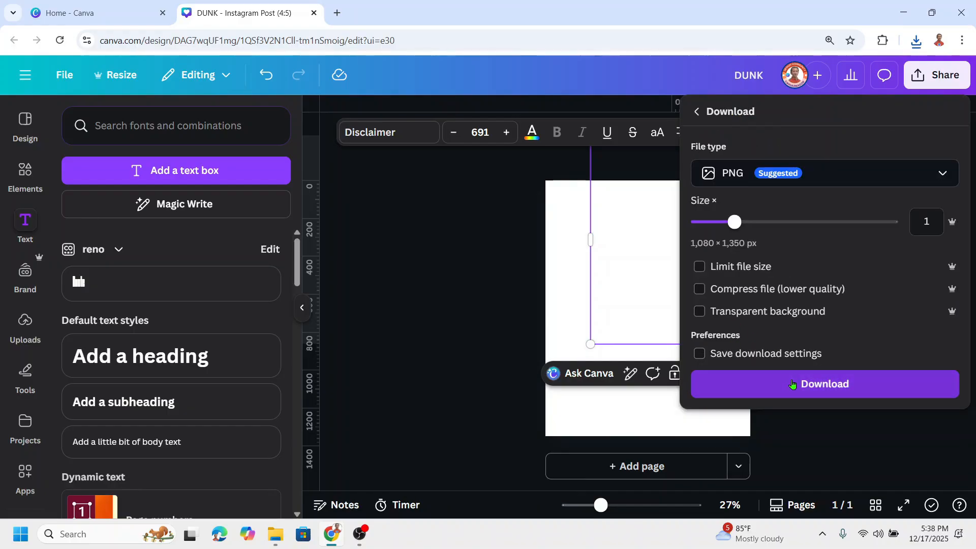
{"action": "left_click", "coordinate": [792, 384]}
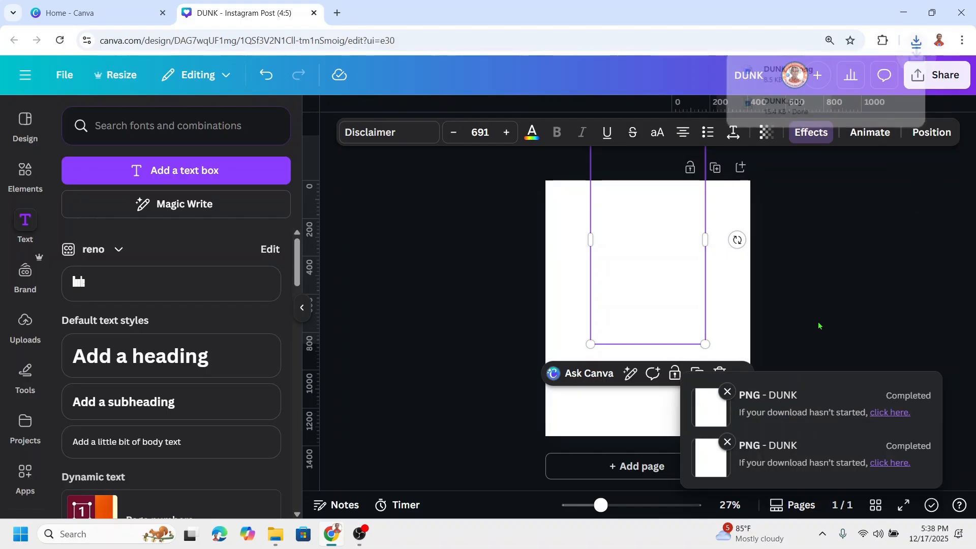
Delete the invisible DUNK text from the page.
{"action": "left_click", "coordinate": [662, 275]}
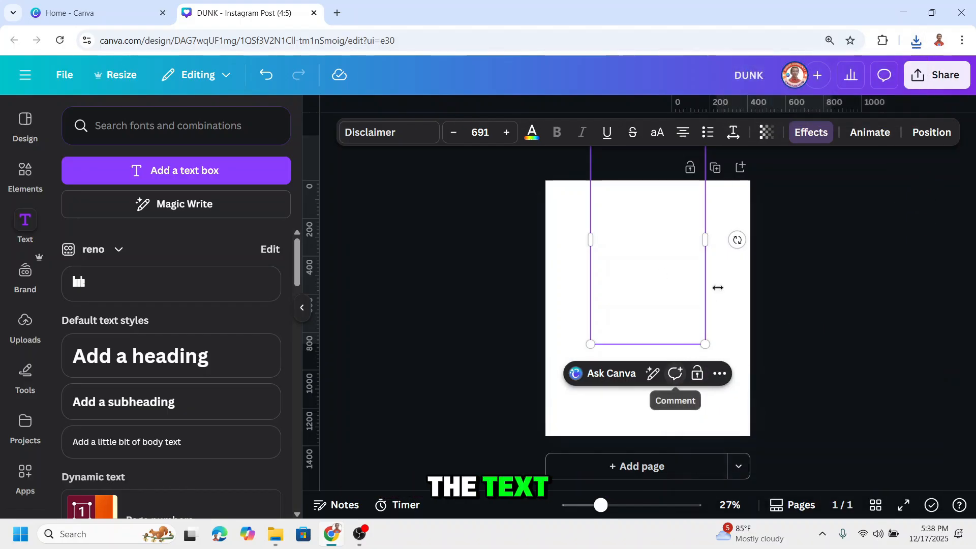
{"action": "left_click", "coordinate": [701, 277]}
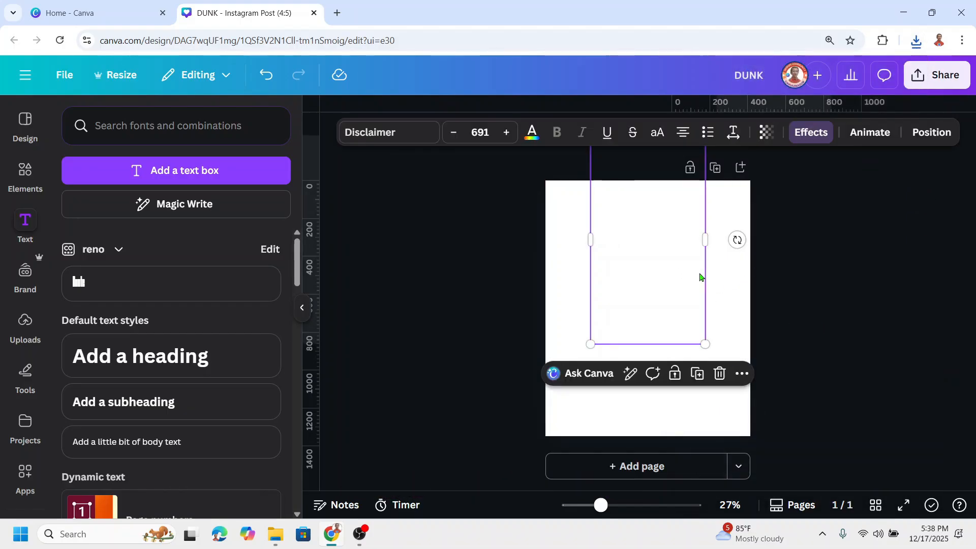
{"action": "left_click", "coordinate": [721, 376]}
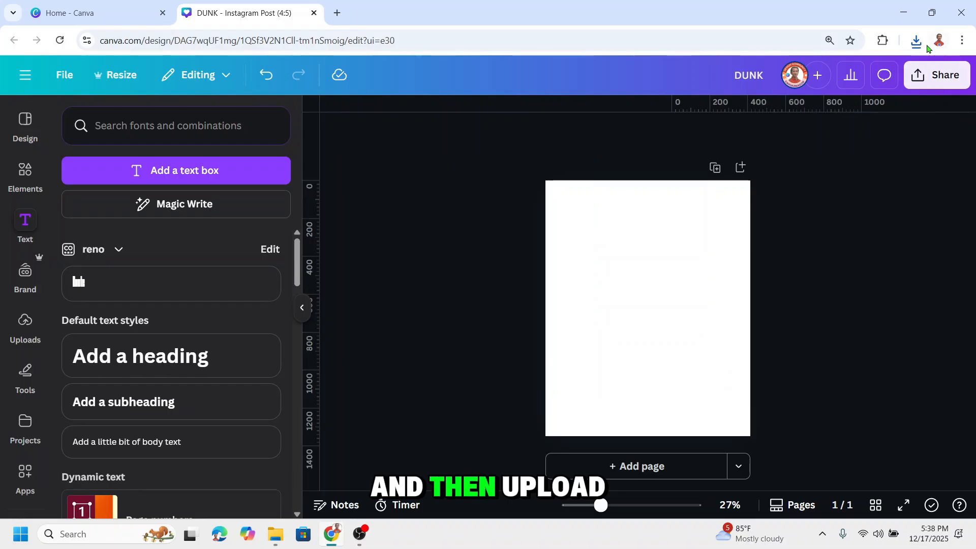
Place the downloaded images DUNK (1).png and DUNK.png on the page.
{"action": "left_click", "coordinate": [916, 41]}
{"action": "left_click_drag", "start_coordinate": [787, 97], "coordinate": [633, 255]}
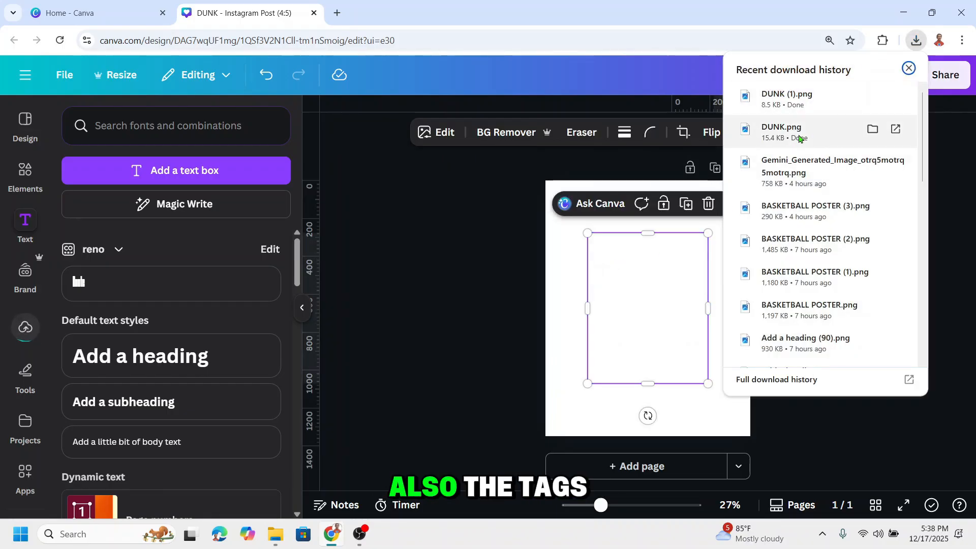
{"action": "left_click_drag", "start_coordinate": [798, 135], "coordinate": [655, 382]}
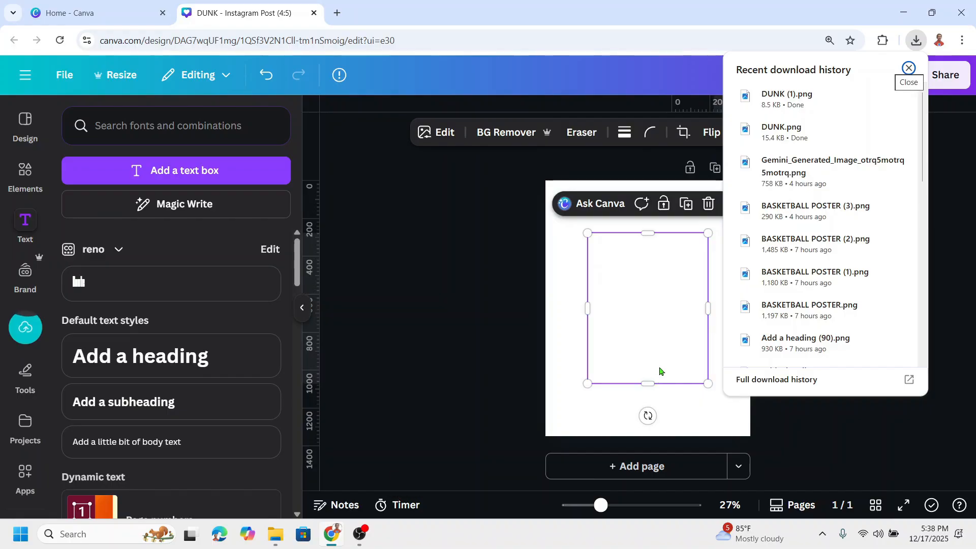
{"action": "left_click", "coordinate": [675, 374]}
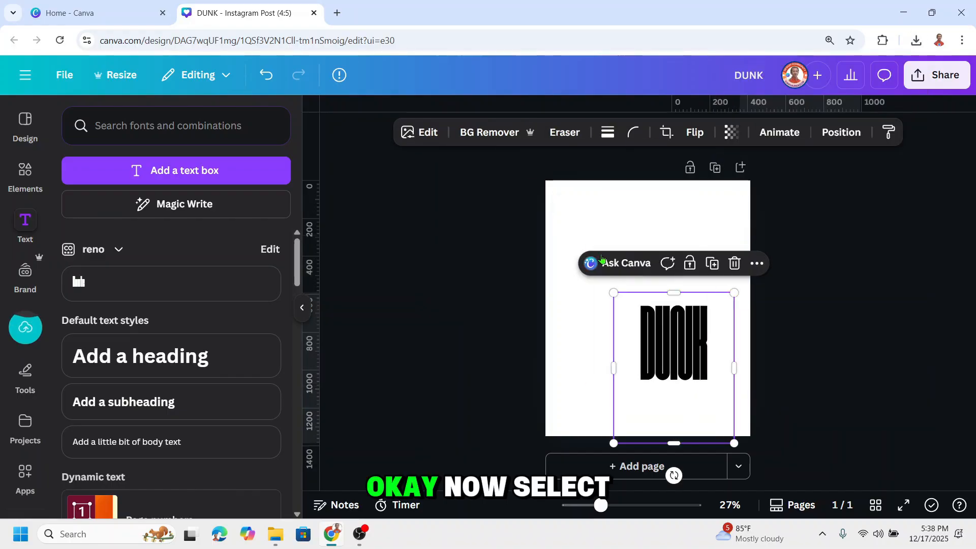
Select the plain white image, search the apps for CUT and open Image Cutout Maker.
{"action": "left_click", "coordinate": [603, 244]}
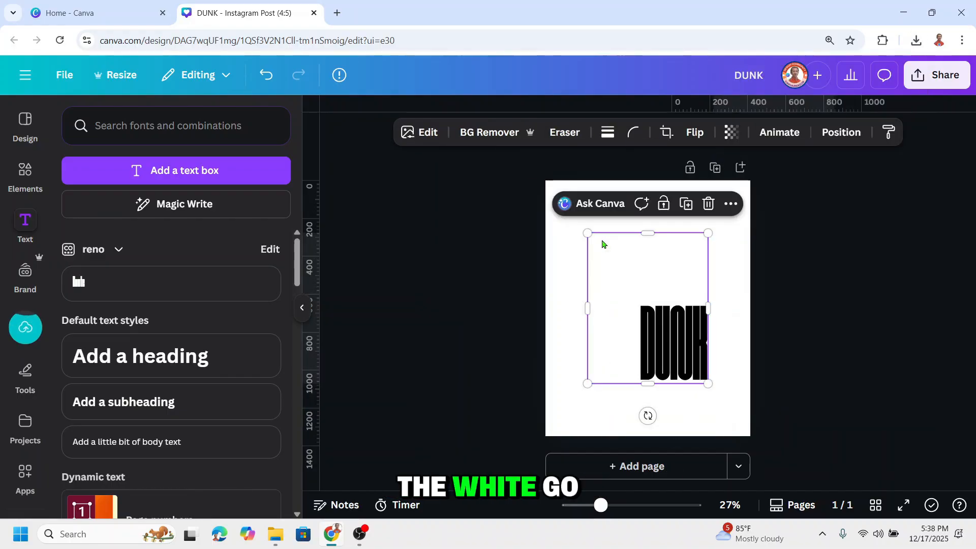
{"action": "left_click", "coordinate": [30, 473]}
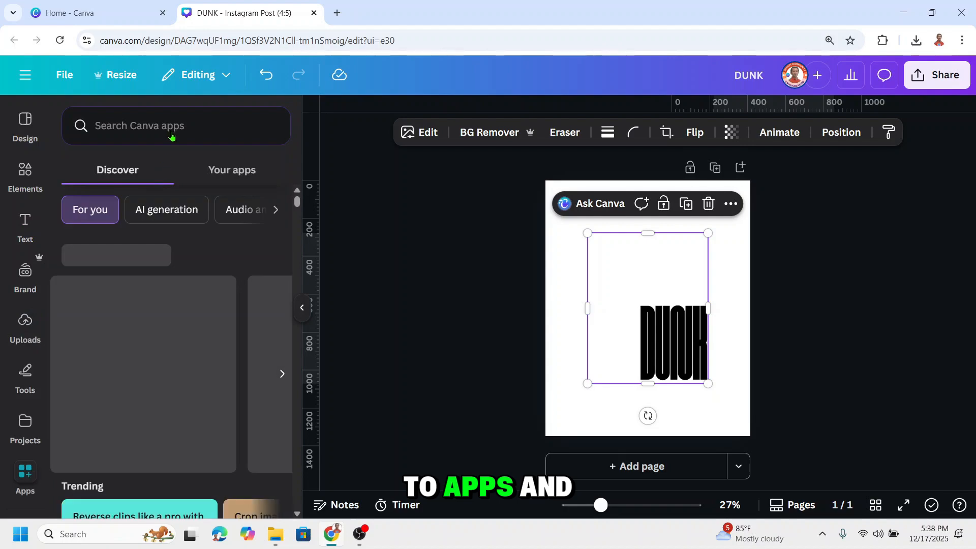
{"action": "left_click", "coordinate": [156, 120]}
{"action": "type", "text": "C"}
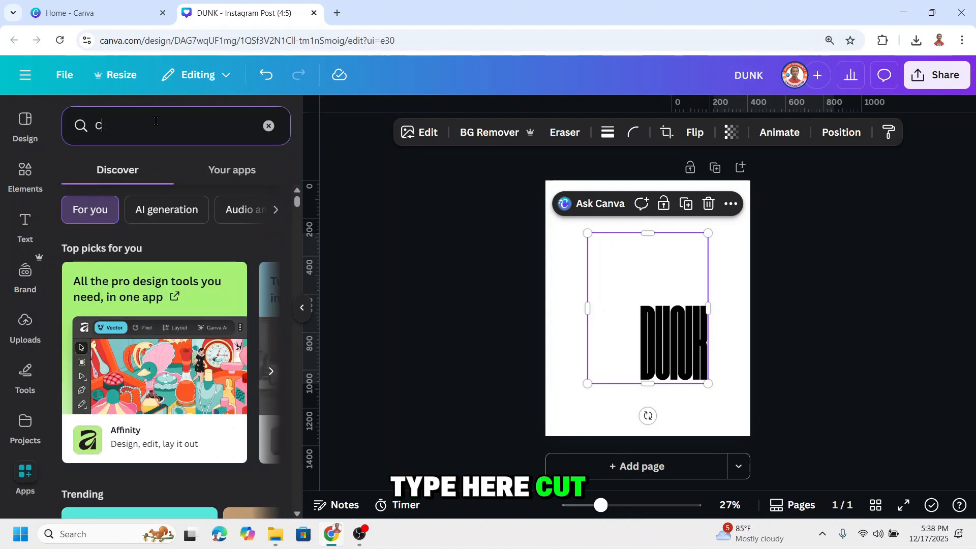
{"action": "type", "text": "UT"}
{"action": "key", "text": "Return"}
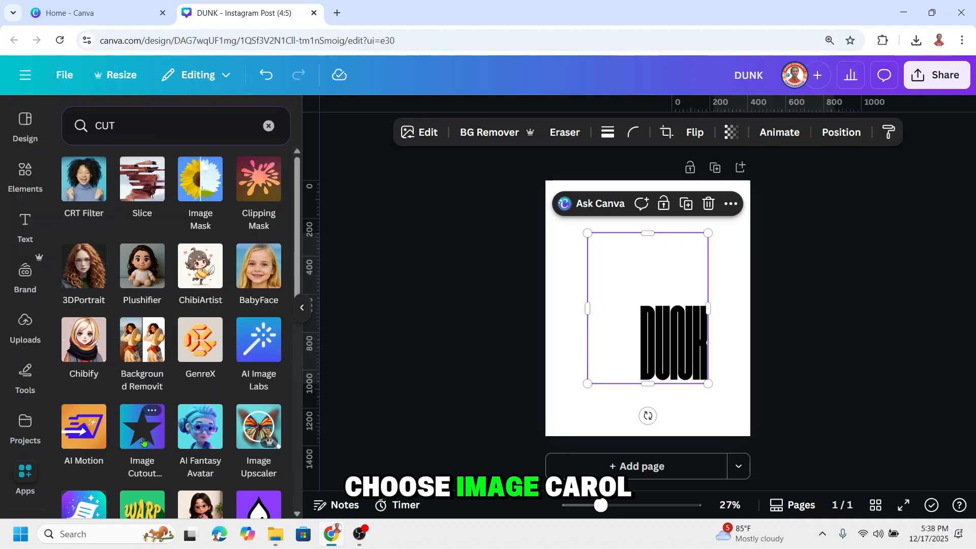
{"action": "left_click", "coordinate": [144, 441]}
Use the black DUNK text image as an Image-type cutout and enlarge it over the white image in the cutout preview.
{"action": "scroll", "coordinate": [179, 375], "scroll_direction": "down", "scroll_amount": 4}
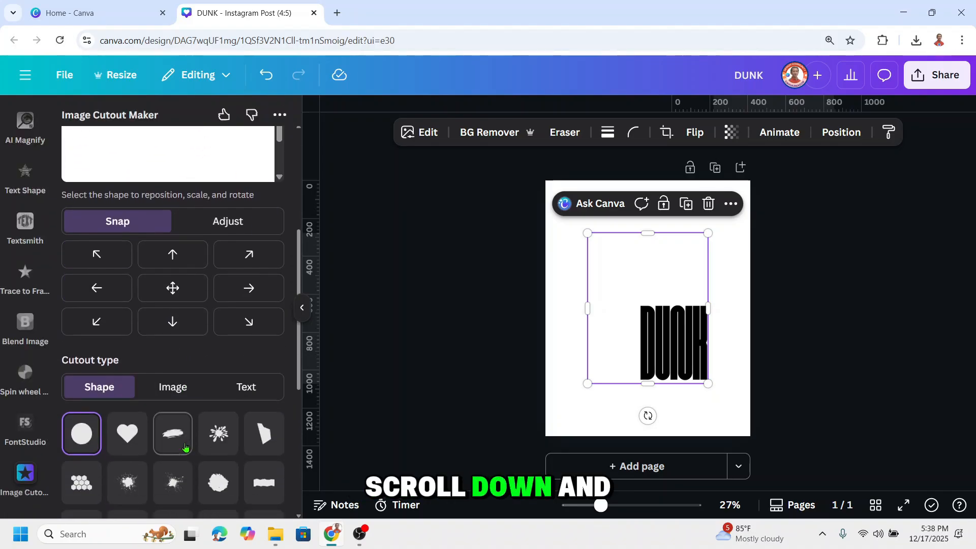
{"action": "left_click", "coordinate": [173, 361]}
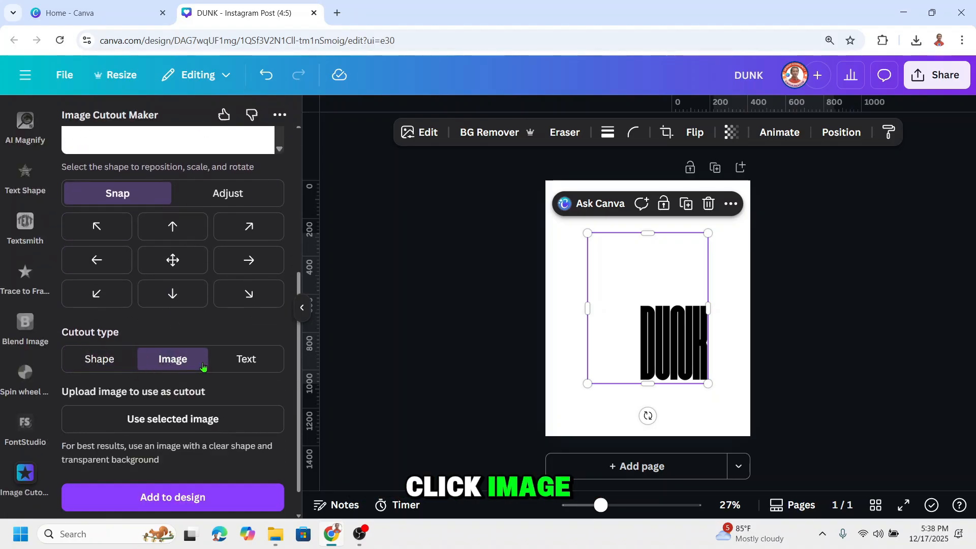
{"action": "left_click", "coordinate": [685, 348]}
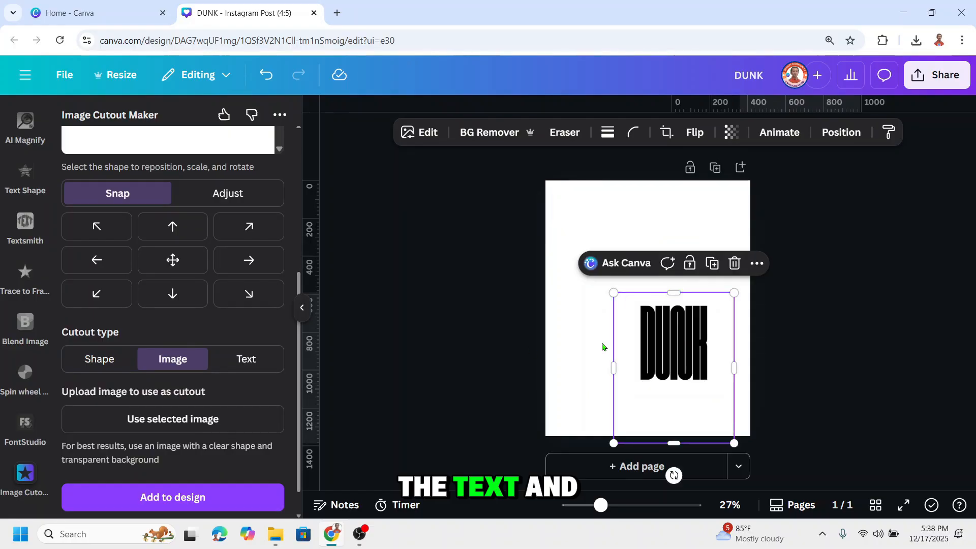
{"action": "scroll", "coordinate": [173, 366], "scroll_direction": "down", "scroll_amount": 1}
{"action": "left_click", "coordinate": [188, 389]}
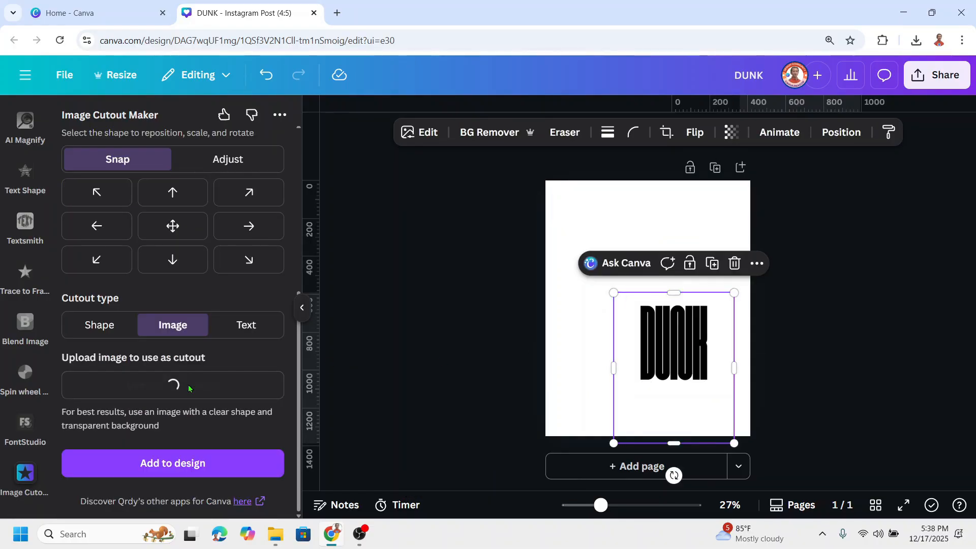
{"action": "scroll", "coordinate": [218, 333], "scroll_direction": "up", "scroll_amount": 3}
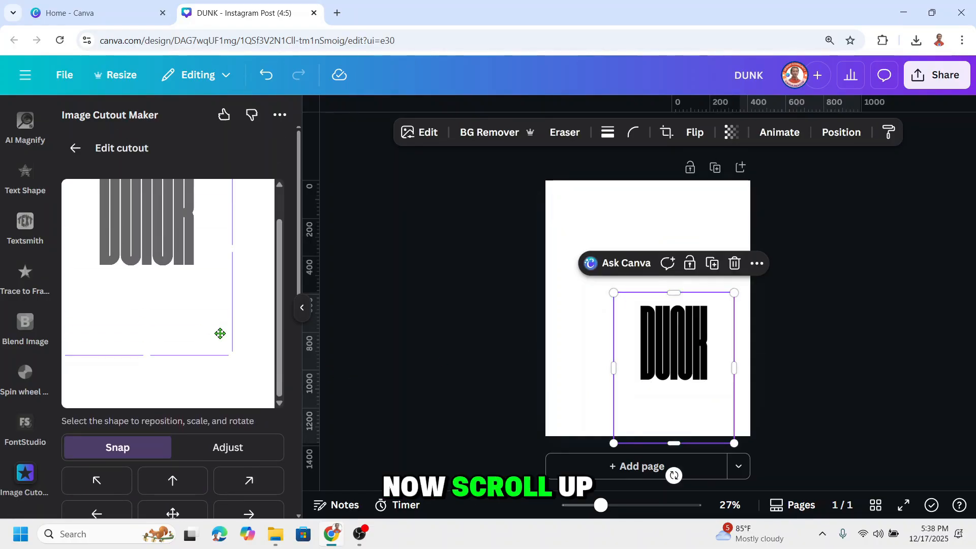
{"action": "left_click_drag", "start_coordinate": [232, 354], "coordinate": [269, 418]}
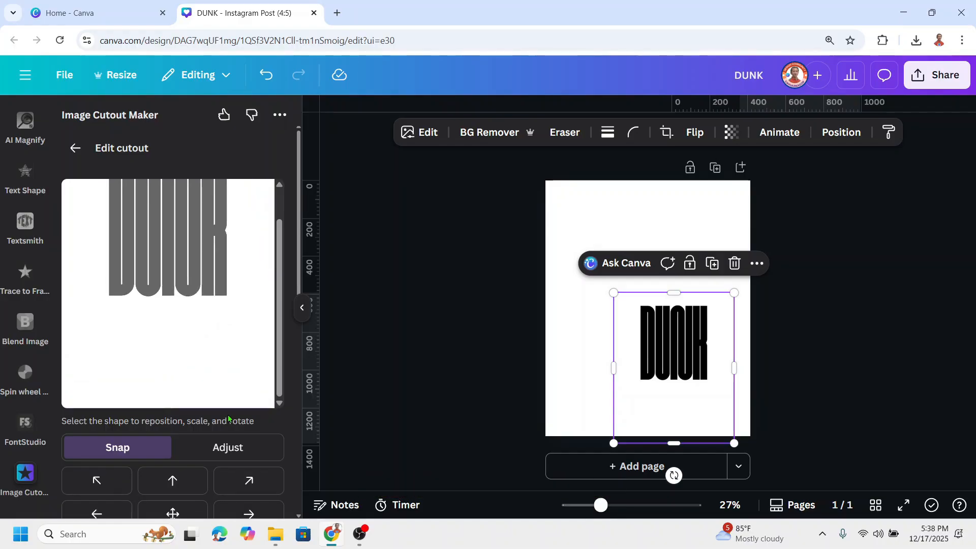
Delete both images from the page and add the finished DUNK cutout to the design.
{"action": "scroll", "coordinate": [218, 447], "scroll_direction": "down", "scroll_amount": 5}
{"action": "scroll", "coordinate": [218, 450], "scroll_direction": "down", "scroll_amount": 3}
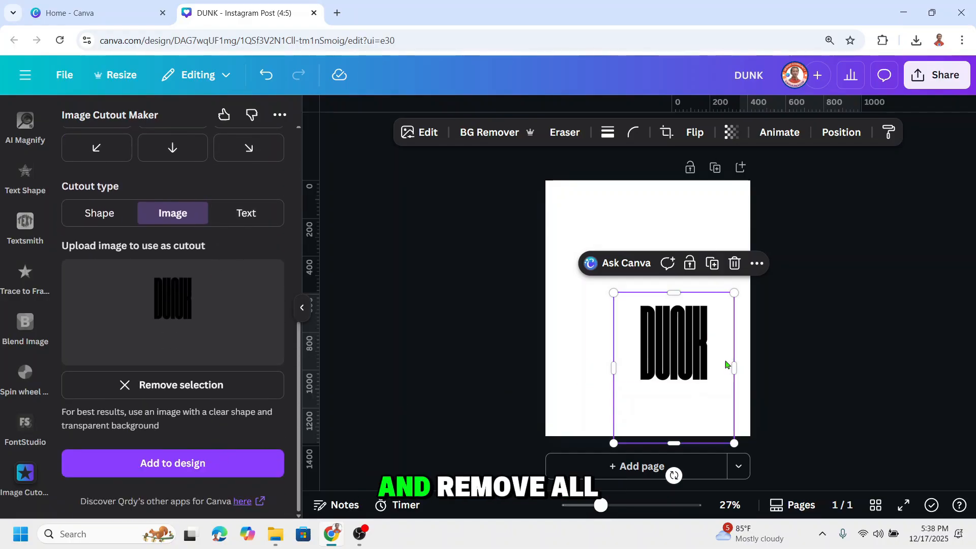
{"action": "left_click_drag", "start_coordinate": [751, 312], "coordinate": [547, 402]}
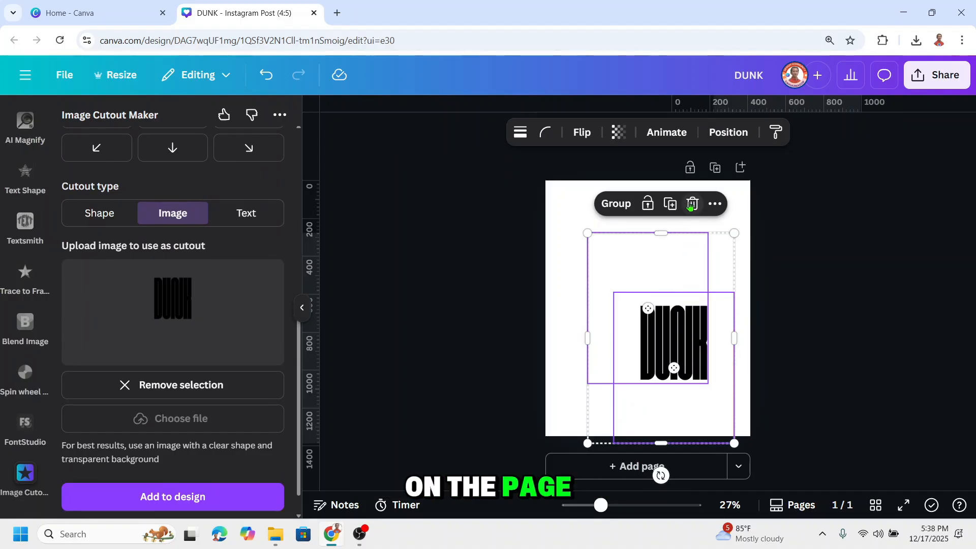
{"action": "left_click", "coordinate": [693, 204]}
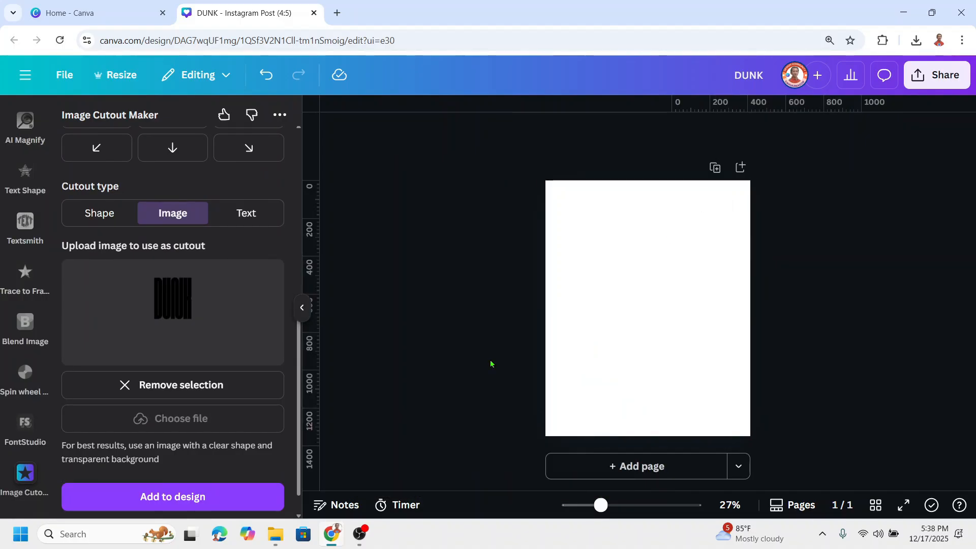
{"action": "left_click", "coordinate": [210, 498]}
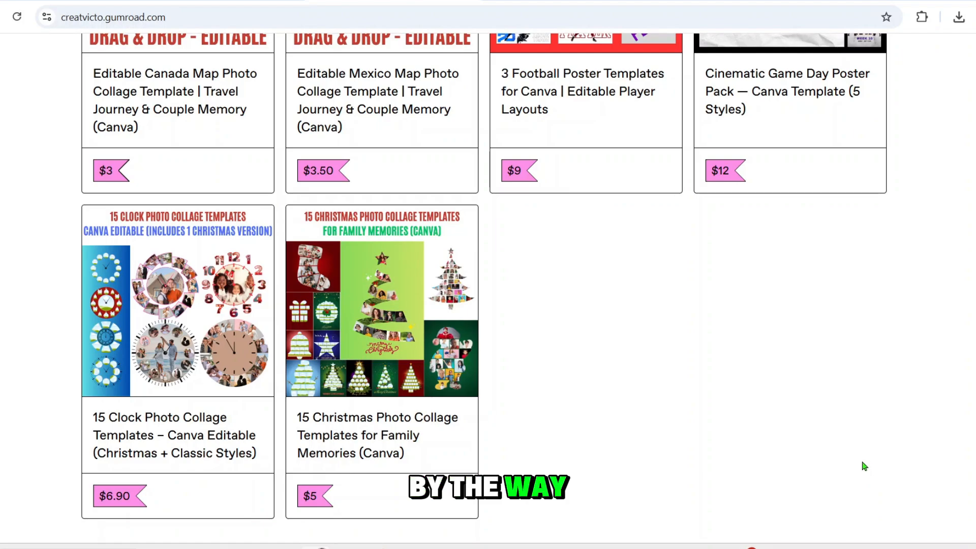
{"action": "scroll", "coordinate": [811, 461], "scroll_direction": "up", "scroll_amount": 5}
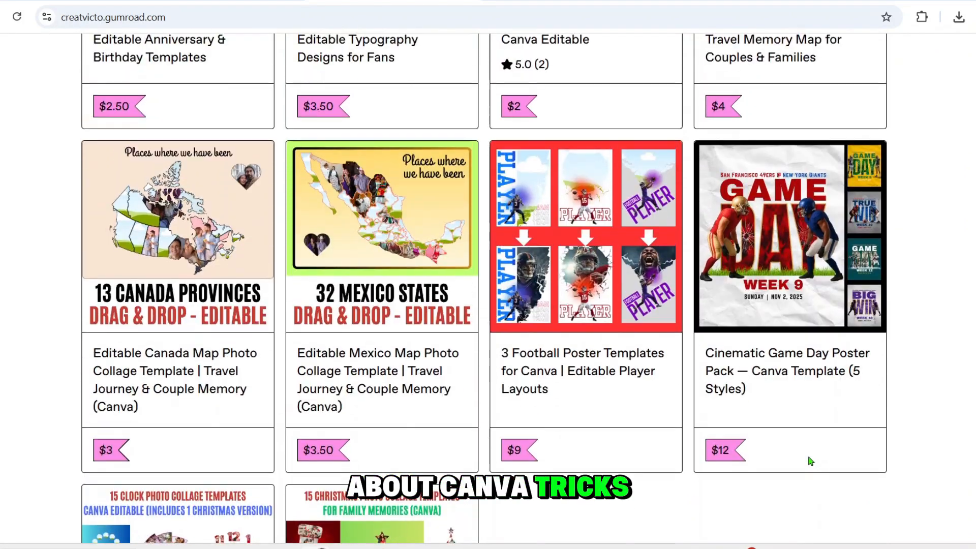
{"action": "scroll", "coordinate": [811, 461], "scroll_direction": "up", "scroll_amount": 6}
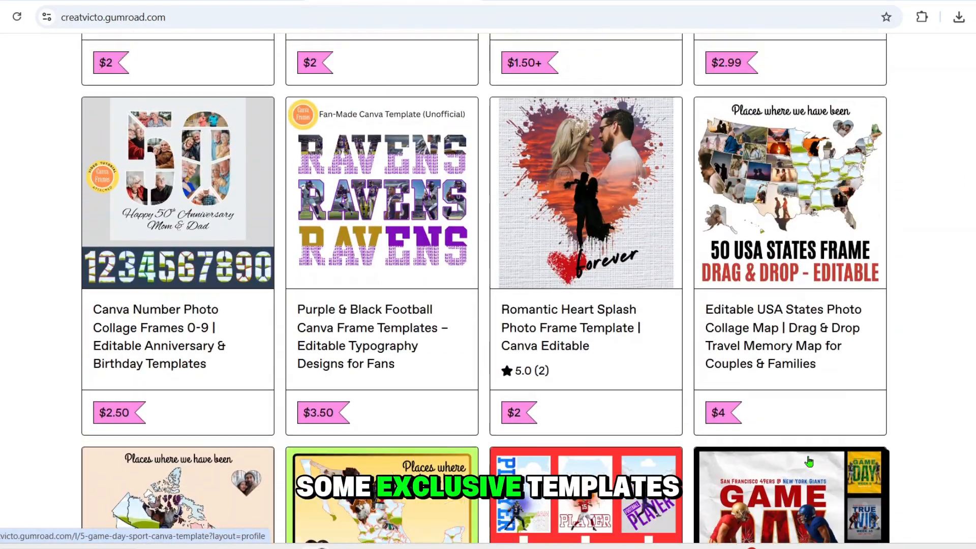
{"action": "scroll", "coordinate": [809, 461], "scroll_direction": "up", "scroll_amount": 6}
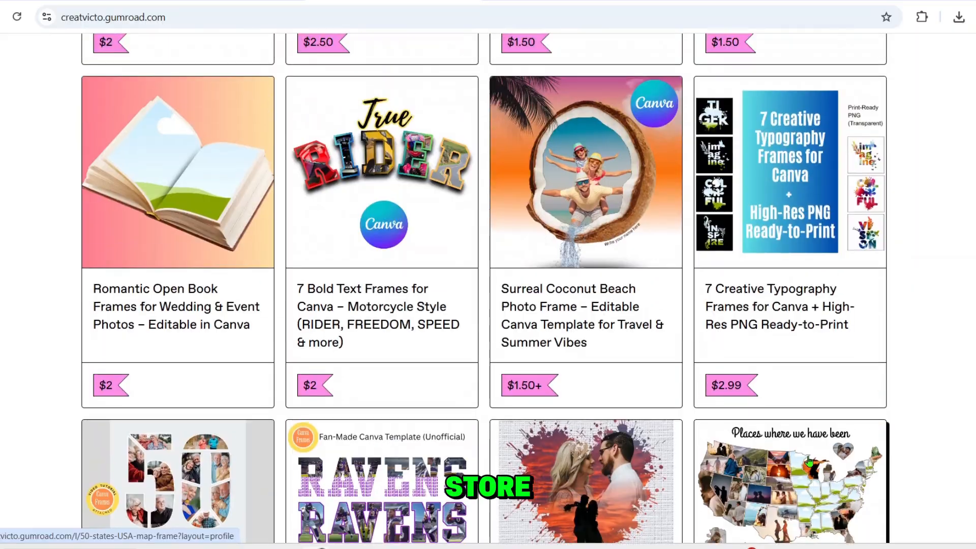
{"action": "scroll", "coordinate": [810, 462], "scroll_direction": "up", "scroll_amount": 2}
{"action": "scroll", "coordinate": [810, 461], "scroll_direction": "up", "scroll_amount": 6}
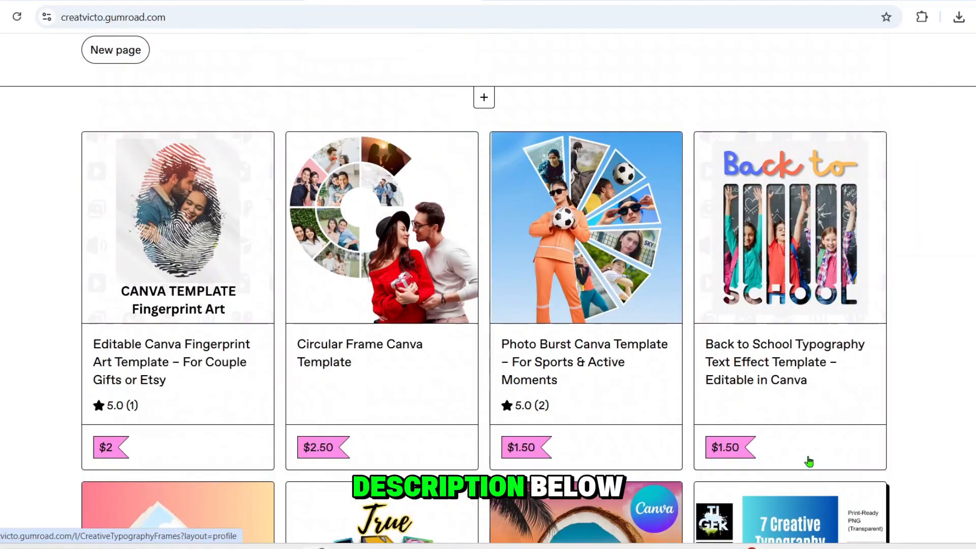
{"action": "scroll", "coordinate": [810, 461], "scroll_direction": "up", "scroll_amount": 2}
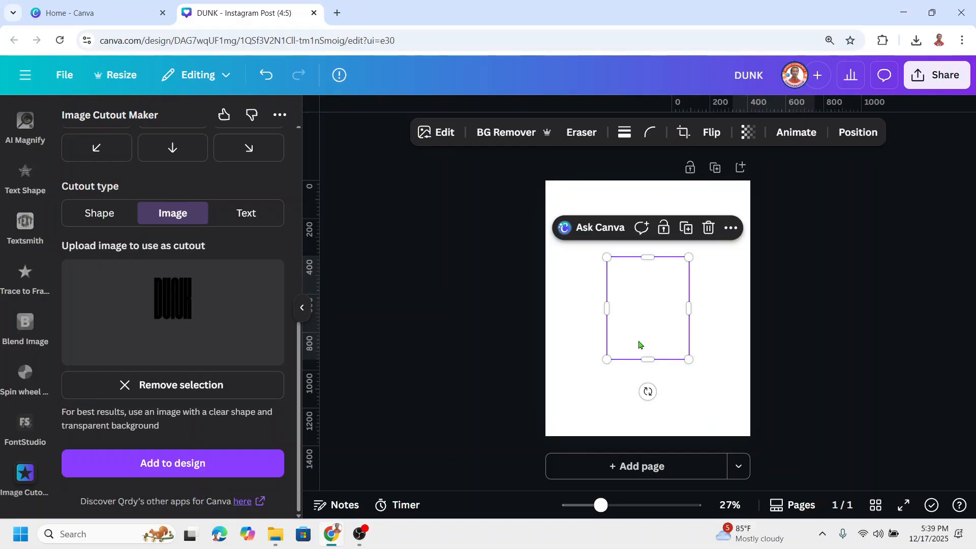
Move the white cutout image slightly up and add the recently used close-up photo of a basketball and a man's face.
{"action": "left_click_drag", "start_coordinate": [655, 334], "coordinate": [640, 289]}
{"action": "scroll", "coordinate": [42, 284], "scroll_direction": "up", "scroll_amount": 3}
{"action": "scroll", "coordinate": [43, 284], "scroll_direction": "up", "scroll_amount": 10}
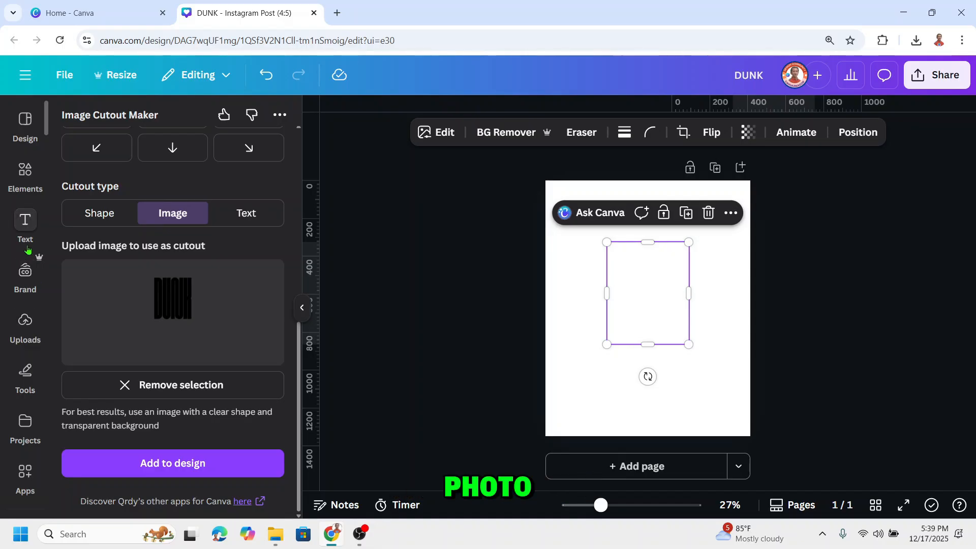
{"action": "left_click", "coordinate": [27, 176]}
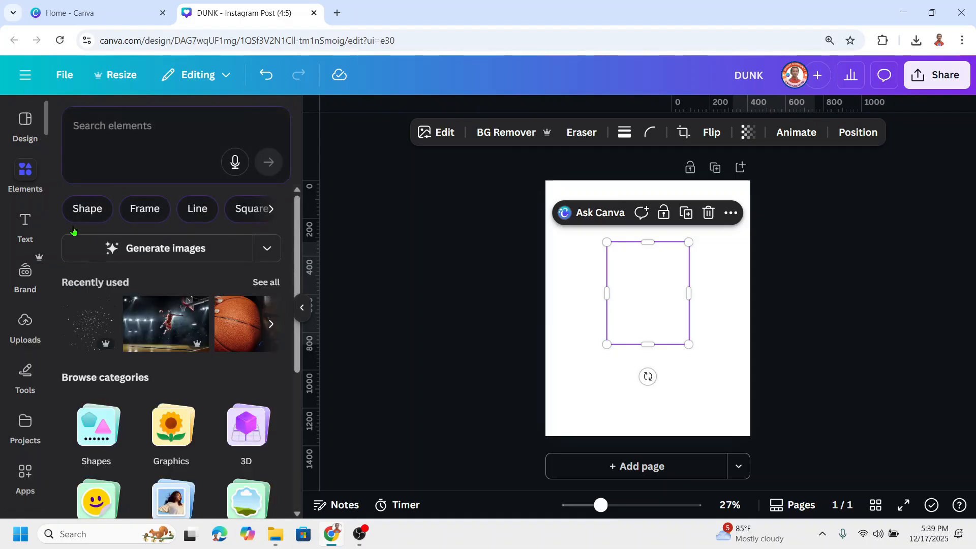
{"action": "left_click", "coordinate": [271, 324]}
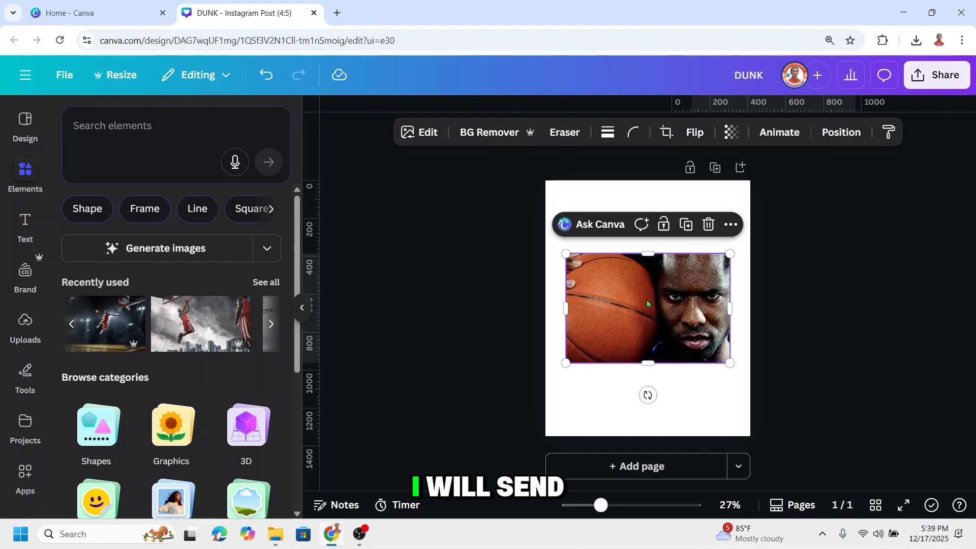
Send the basketball photo one layer backward, behind the white cutout image.
{"action": "right_click", "coordinate": [647, 304]}
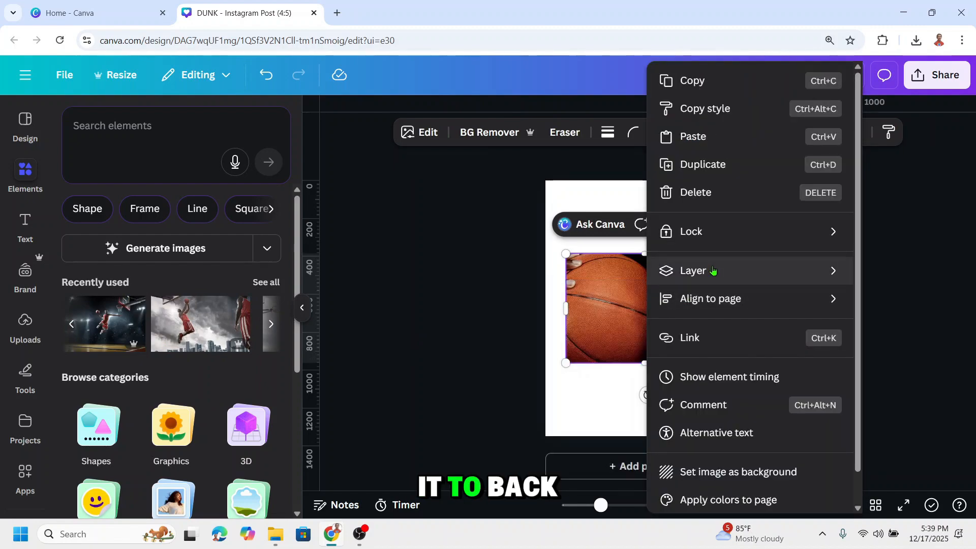
{"action": "mouse_move", "coordinate": [700, 273]}
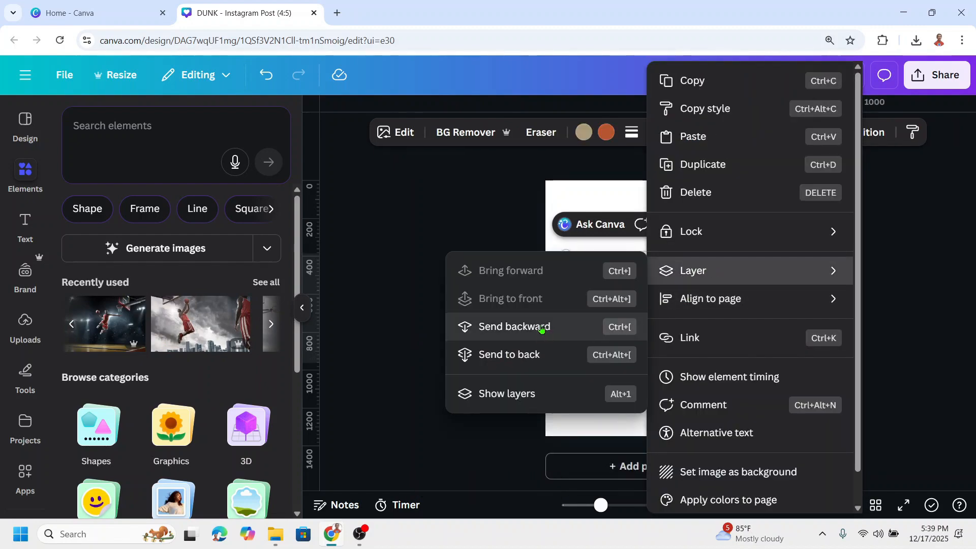
{"action": "left_click", "coordinate": [542, 328]}
Enlarge the white cutout image to fit the page, and enlarge and reposition the photo so the face fills the DUNK letters.
{"action": "left_click_drag", "start_coordinate": [675, 312], "coordinate": [740, 452]}
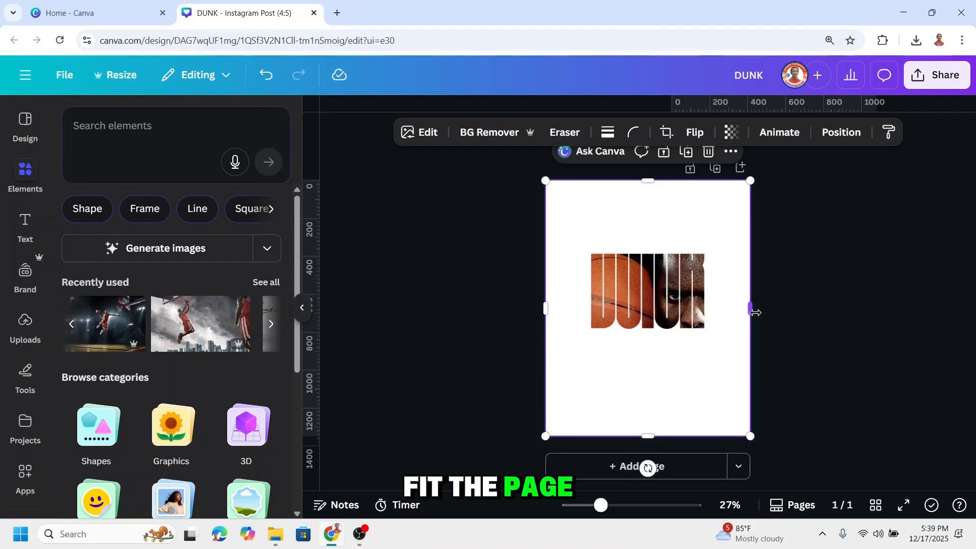
{"action": "mouse_move", "coordinate": [752, 310]}
{"action": "left_mouse_down"}
{"action": "mouse_move", "coordinate": [719, 312]}
{"action": "mouse_move", "coordinate": [718, 289]}
{"action": "mouse_move", "coordinate": [702, 278]}
{"action": "mouse_move", "coordinate": [725, 325]}
{"action": "mouse_move", "coordinate": [752, 338]}
{"action": "mouse_move", "coordinate": [699, 319]}
{"action": "mouse_move", "coordinate": [753, 310]}
{"action": "left_mouse_up"}
{"action": "left_click", "coordinate": [726, 319]}
{"action": "left_click", "coordinate": [660, 380]}
{"action": "left_click", "coordinate": [809, 326]}
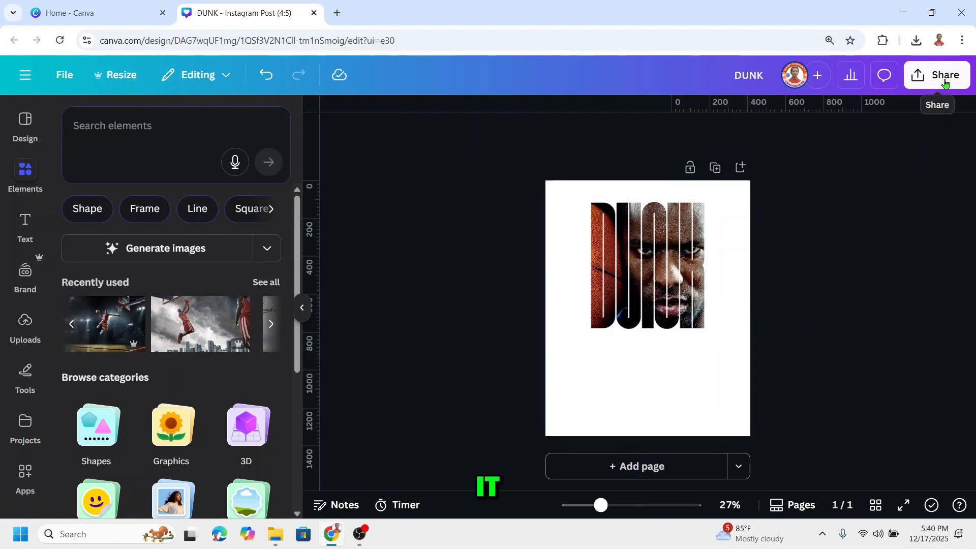
Download the photo-filled DUNK design as a 1,080 × 1,350 px PNG without a transparent background.
{"action": "left_click", "coordinate": [944, 82]}
{"action": "left_click", "coordinate": [722, 365]}
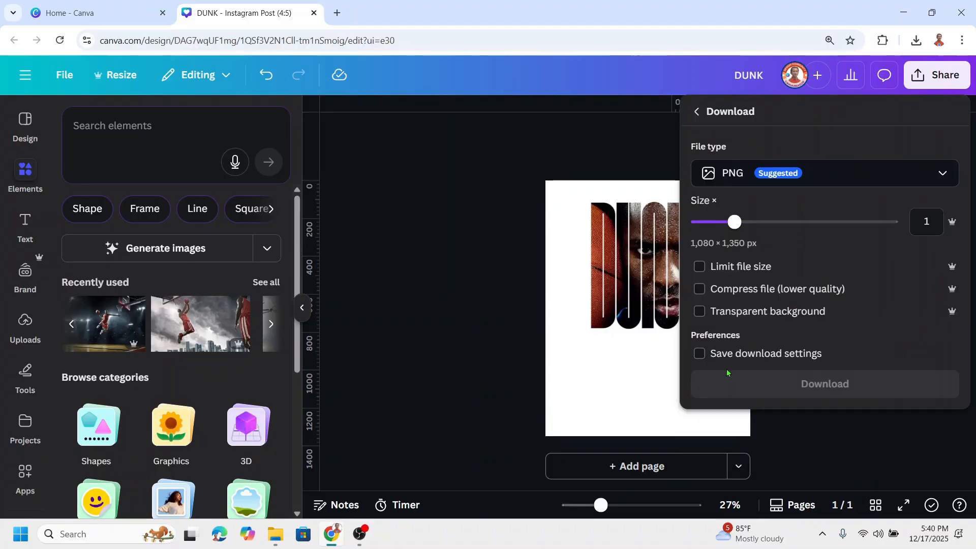
{"action": "left_click", "coordinate": [811, 385]}
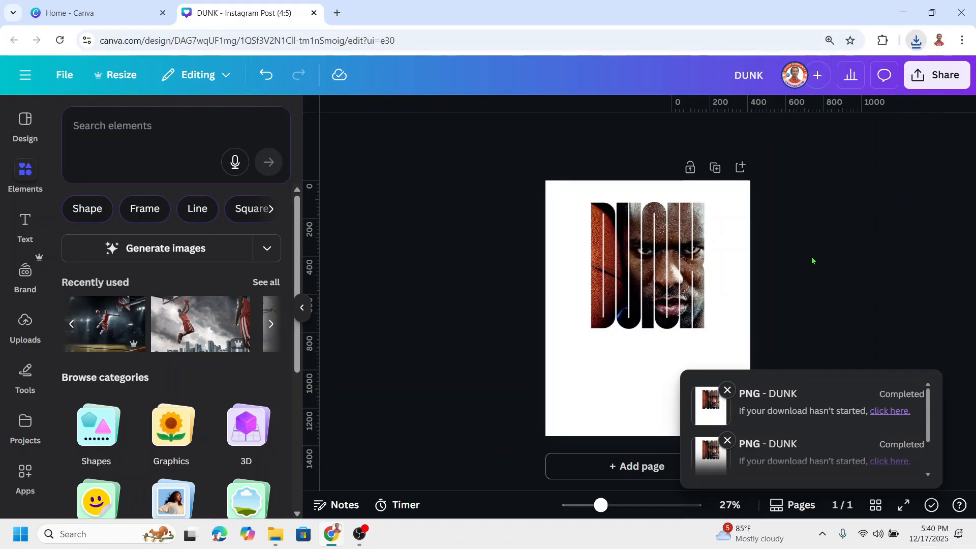
Delete the photo and the white cutout image from the page.
{"action": "left_click_drag", "start_coordinate": [845, 180], "coordinate": [493, 432]}
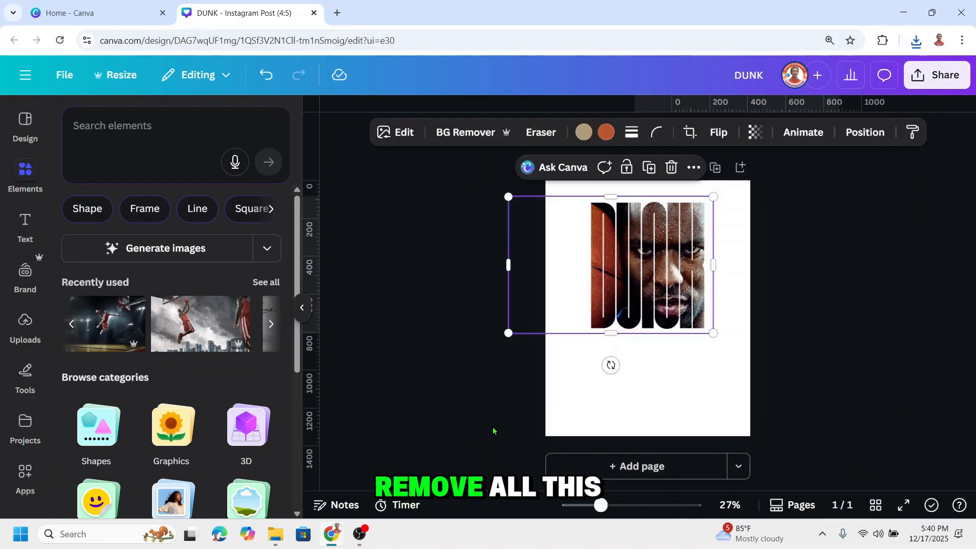
{"action": "key", "text": "Delete"}
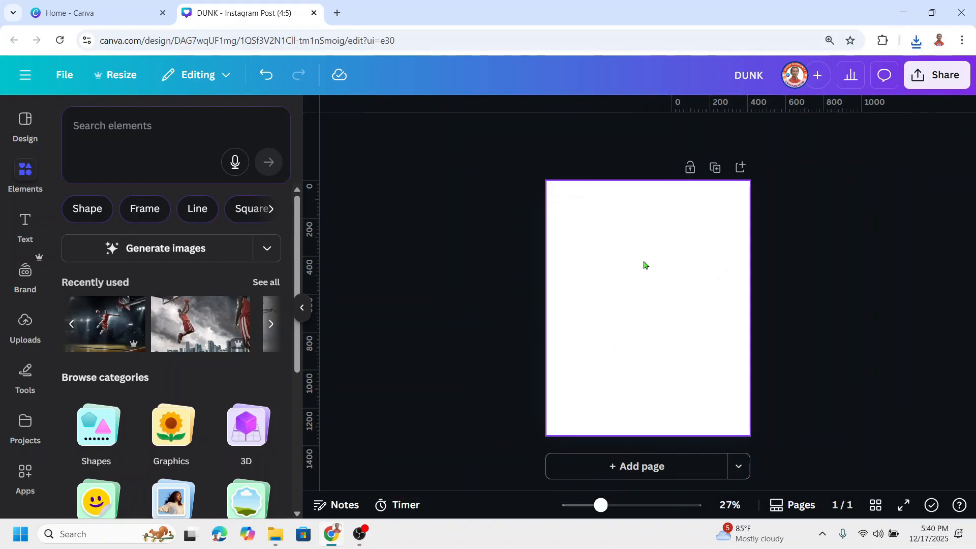
{"action": "left_click", "coordinate": [644, 265]}
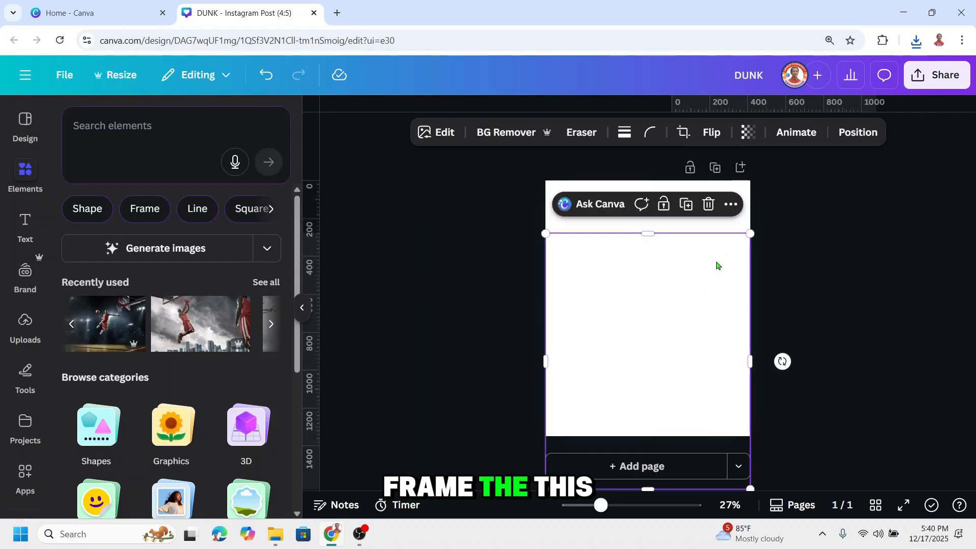
{"action": "left_click", "coordinate": [708, 204]}
Give the page background a radial gradient running from white to gray, adding a third gradient color #9B9B9B.
{"action": "left_click", "coordinate": [661, 259]}
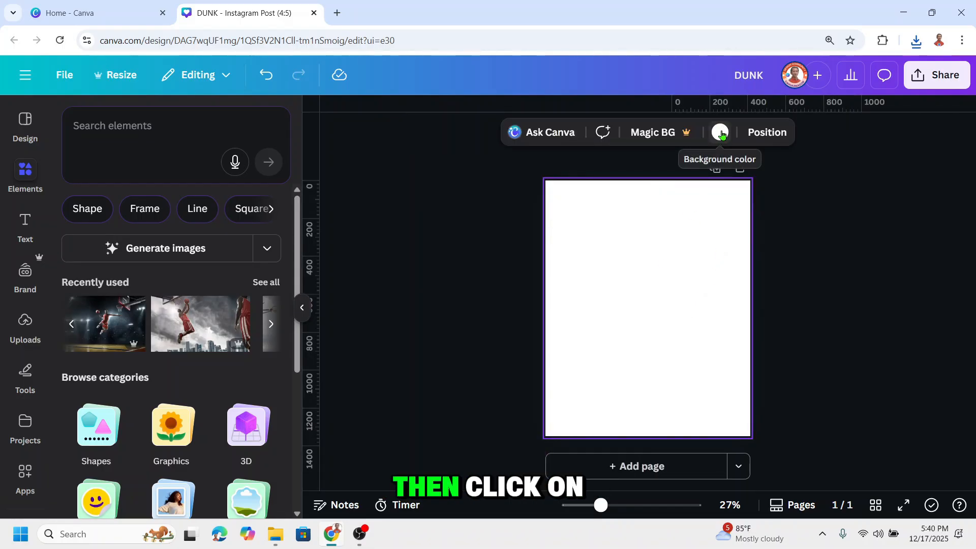
{"action": "left_click", "coordinate": [721, 134]}
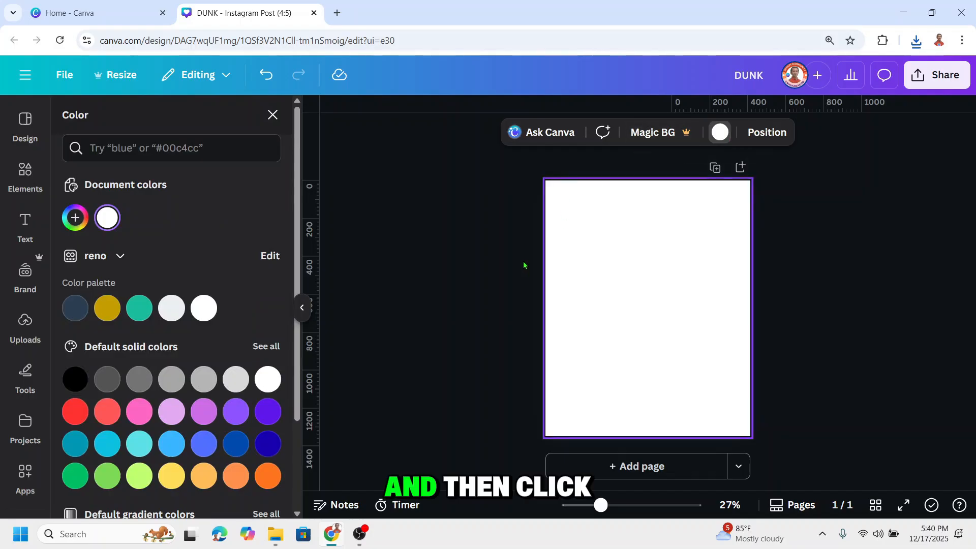
{"action": "left_click", "coordinate": [109, 219]}
{"action": "left_click", "coordinate": [230, 258]}
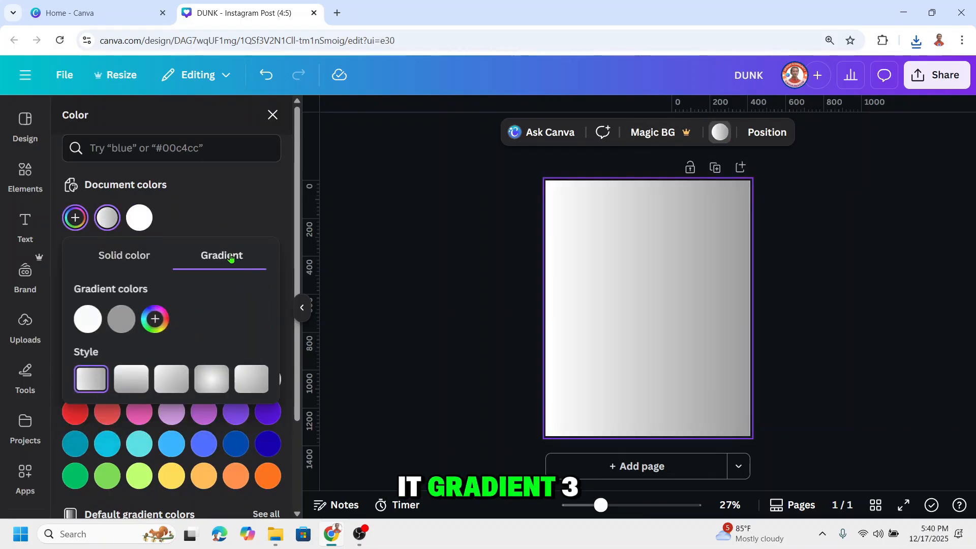
{"action": "left_click", "coordinate": [155, 319]}
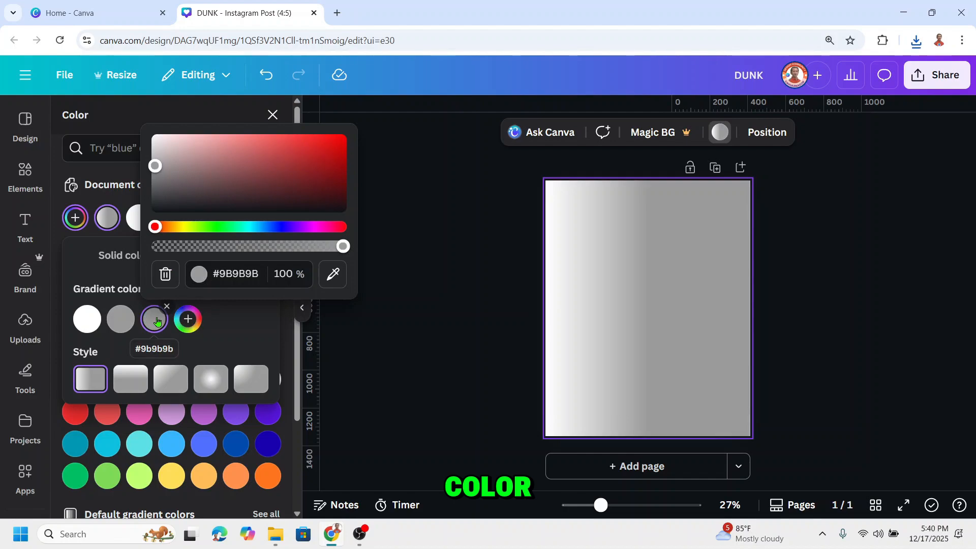
{"action": "left_click", "coordinate": [214, 382]}
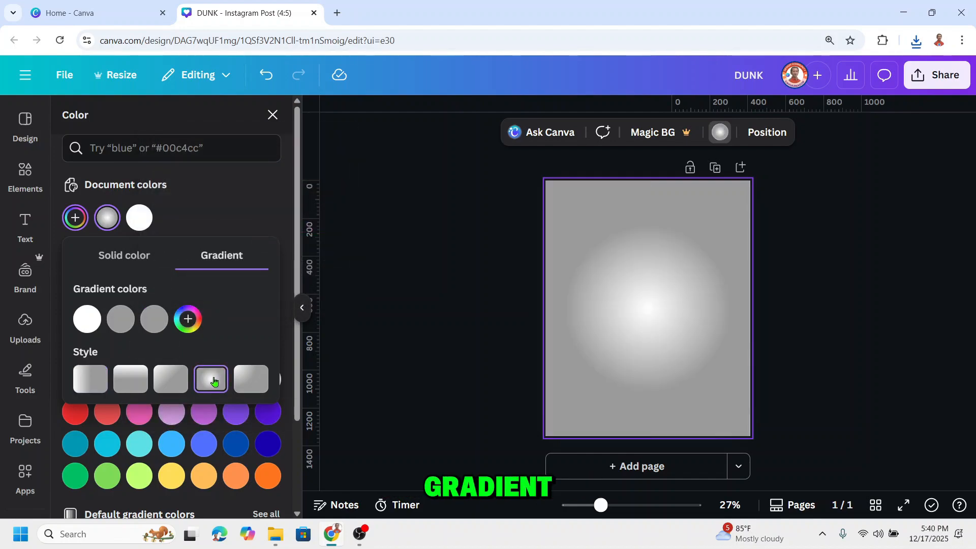
Set the middle color of the background gradient to #FFFFFF so that only the page edges stay gray.
{"action": "left_click", "coordinate": [121, 320]}
{"action": "left_click_drag", "start_coordinate": [136, 205], "coordinate": [106, 121]}
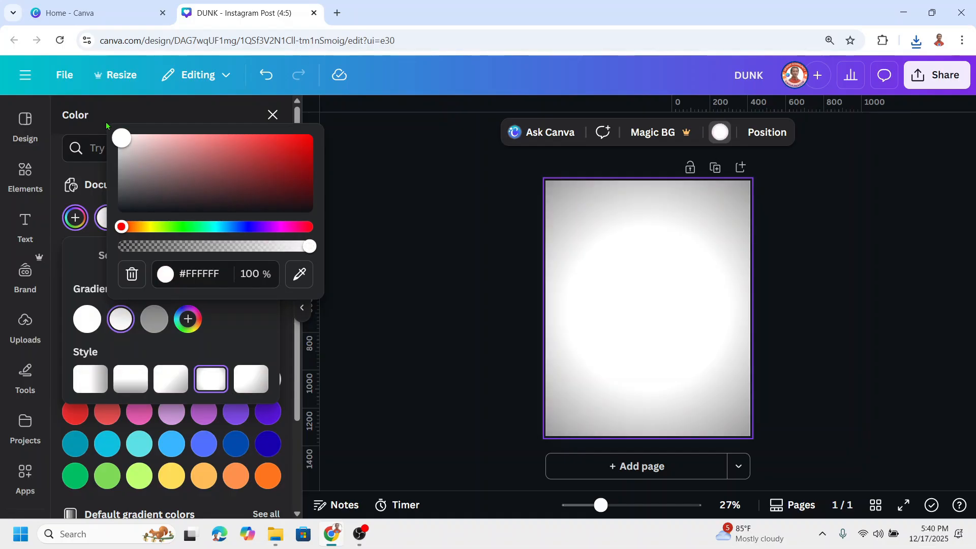
{"action": "left_click", "coordinate": [658, 285]}
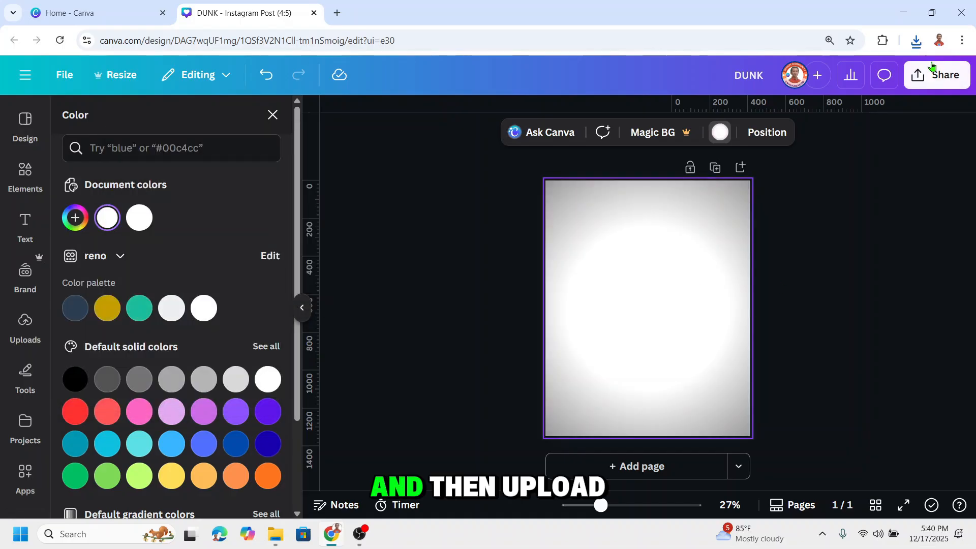
Place the downloaded file DUNK (2).png on the page from the browser's recent downloads.
{"action": "left_click", "coordinate": [915, 42]}
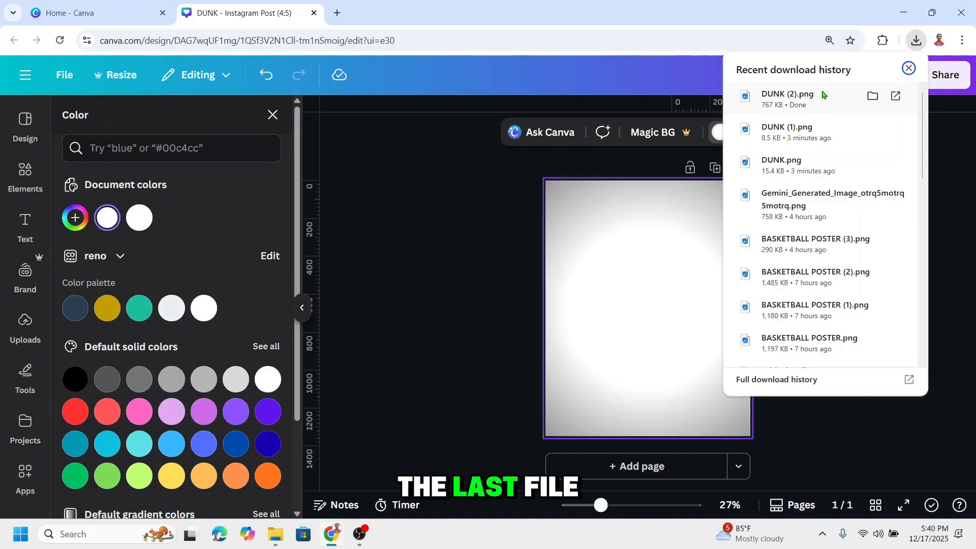
{"action": "left_click_drag", "start_coordinate": [787, 96], "coordinate": [637, 322]}
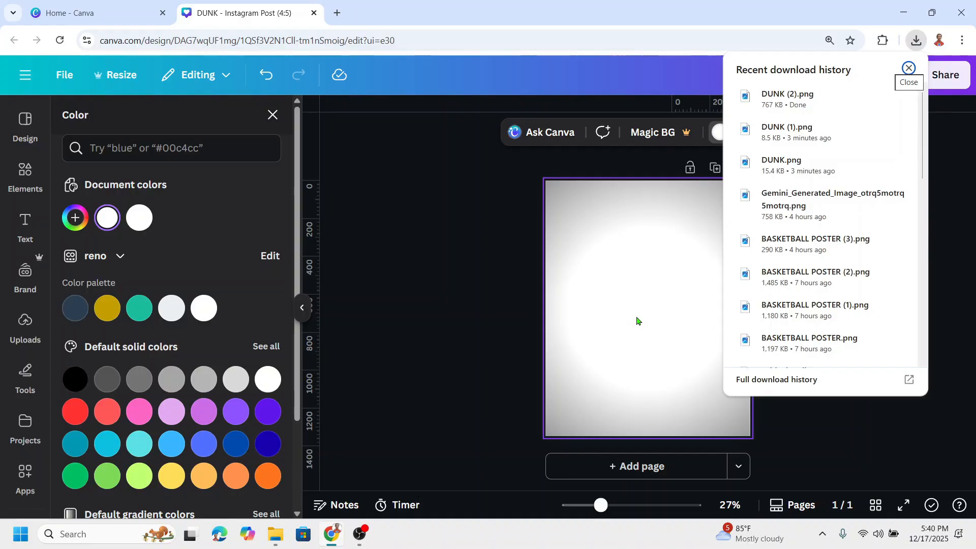
{"action": "left_click", "coordinate": [663, 338]}
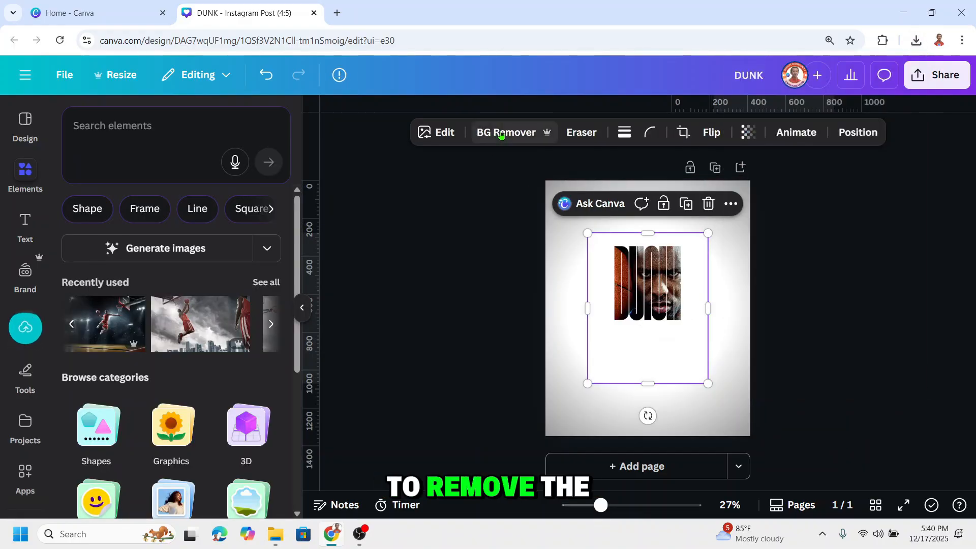
Remove the background of the DUNK image and enlarge it to fill the whole page.
{"action": "left_click", "coordinate": [501, 133]}
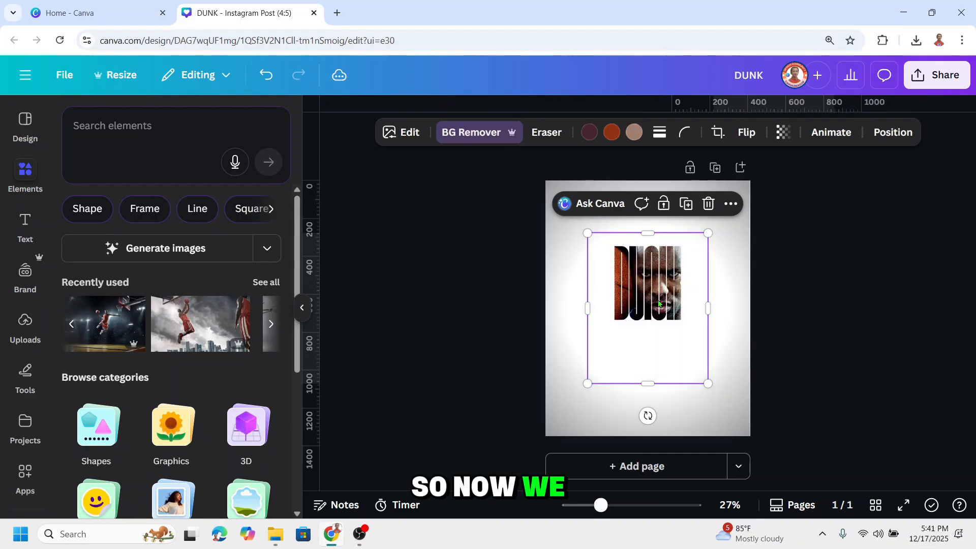
{"action": "left_click_drag", "start_coordinate": [659, 303], "coordinate": [616, 251]}
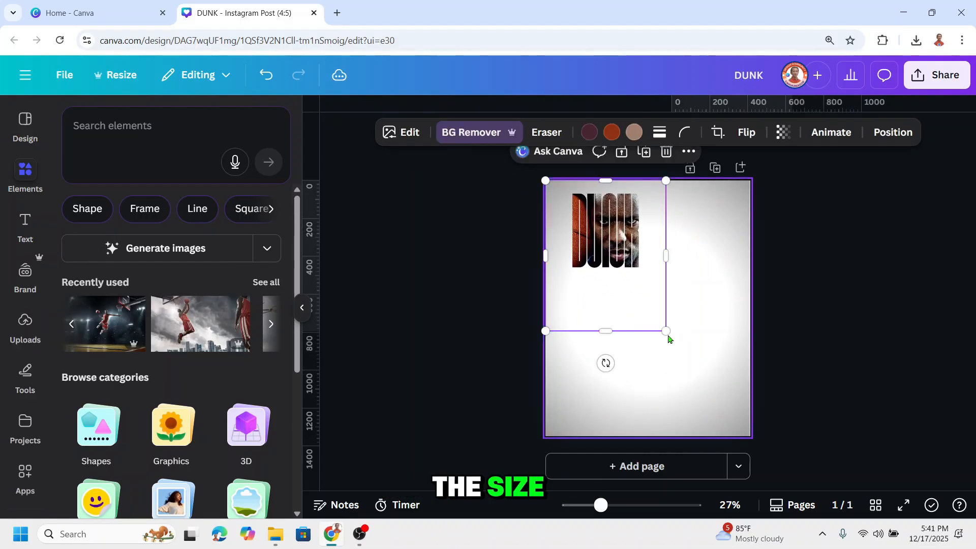
{"action": "left_click_drag", "start_coordinate": [667, 332], "coordinate": [746, 445]}
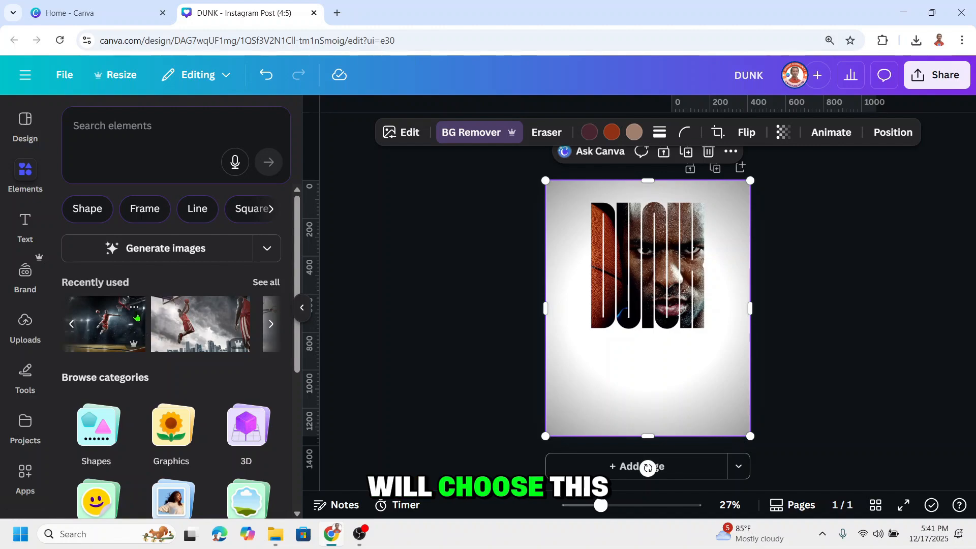
Add the recently used "Basketball player makes slam dunk" photo to the page and remove its background.
{"action": "left_click", "coordinate": [134, 307]}
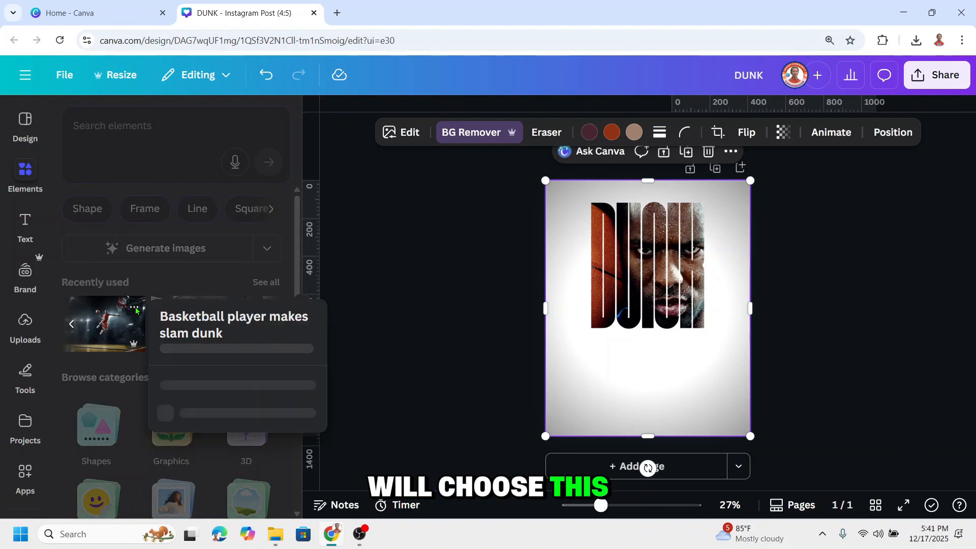
{"action": "left_click", "coordinate": [99, 328]}
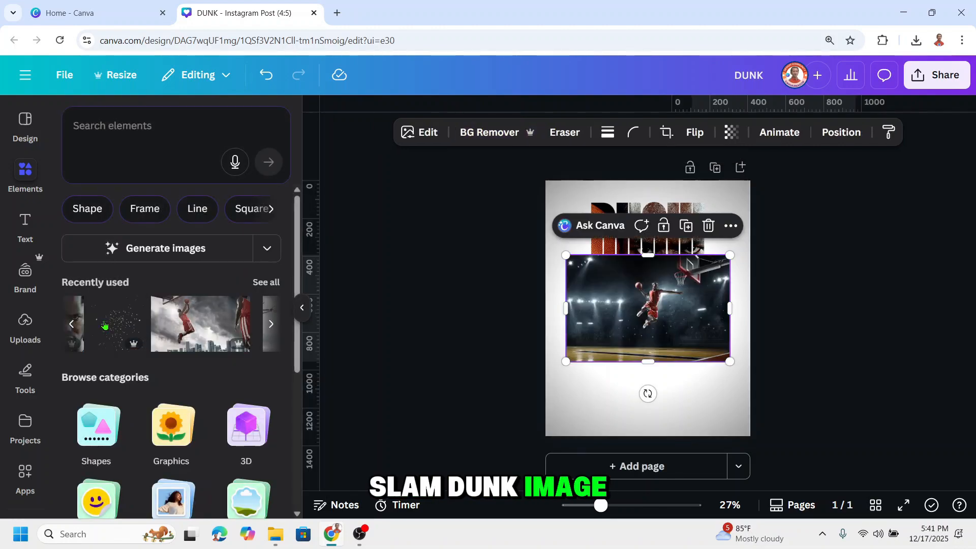
{"action": "left_click", "coordinate": [491, 133]}
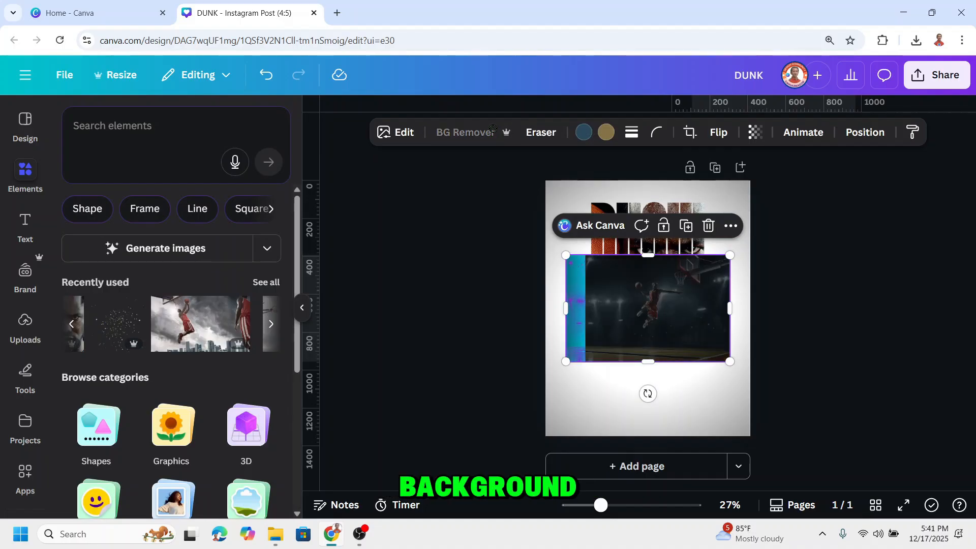
Crop the empty sides of the player cutout and enlarge it just below the DUNK letters.
{"action": "left_click_drag", "start_coordinate": [723, 317], "coordinate": [688, 362]}
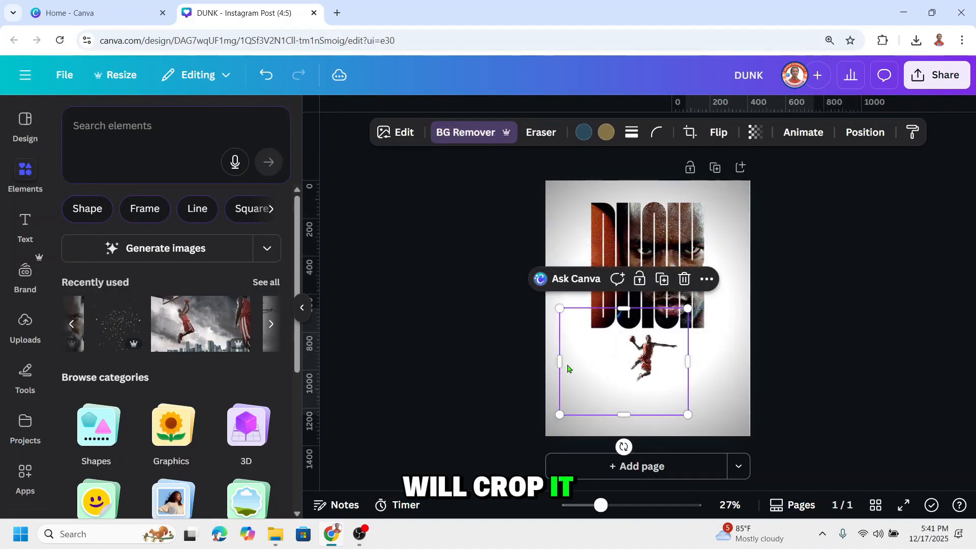
{"action": "left_click_drag", "start_coordinate": [560, 362], "coordinate": [616, 364]}
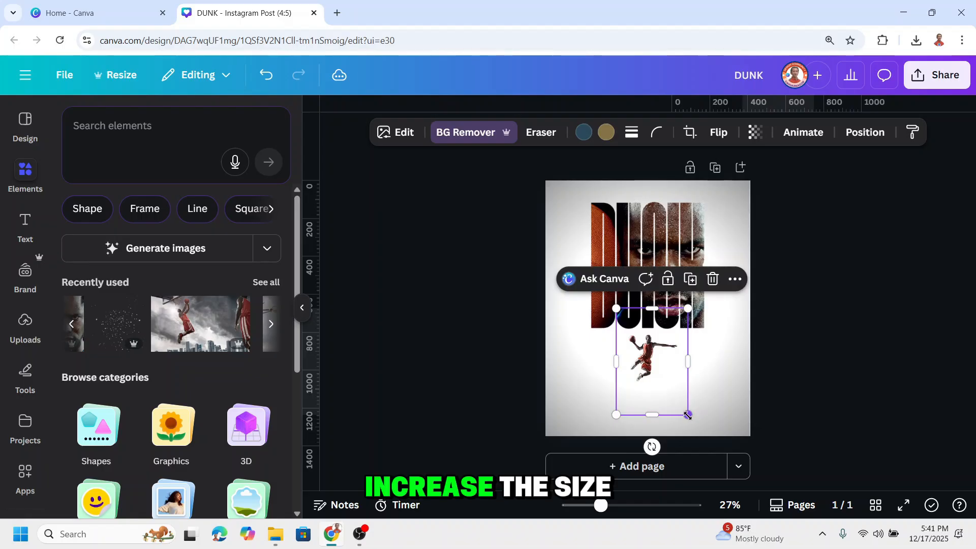
{"action": "left_click_drag", "start_coordinate": [689, 414], "coordinate": [686, 353]}
Move the DUNK image slightly up the page, then shrink the player a little and center it below the letters.
{"action": "left_click", "coordinate": [651, 214]}
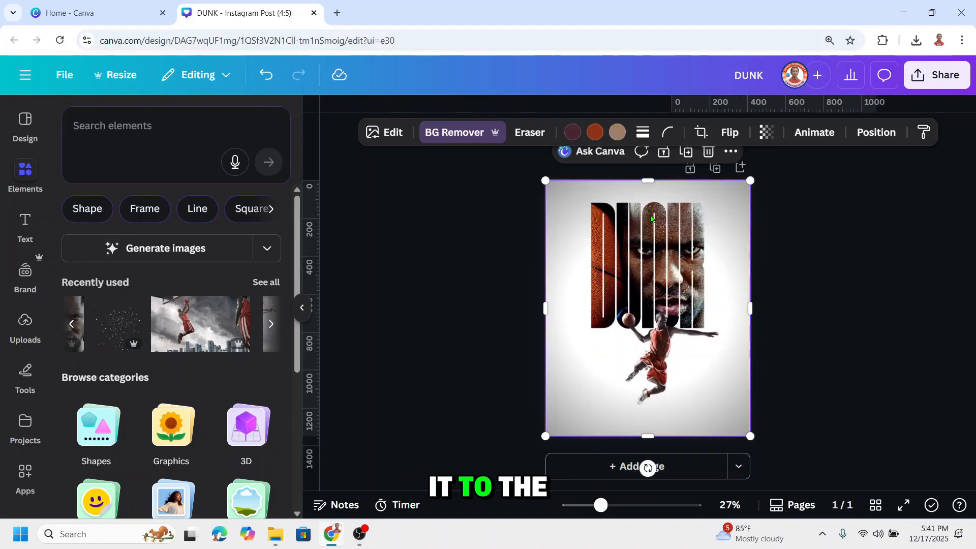
{"action": "left_click_drag", "start_coordinate": [650, 215], "coordinate": [650, 206]}
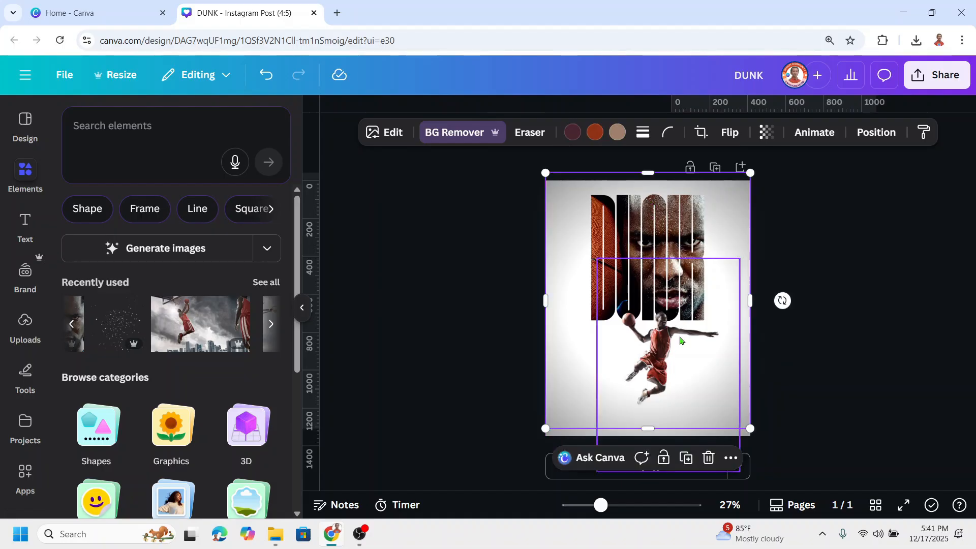
{"action": "mouse_move", "coordinate": [657, 354]}
{"action": "left_mouse_down"}
{"action": "mouse_move", "coordinate": [649, 355]}
{"action": "mouse_move", "coordinate": [658, 355]}
{"action": "mouse_move", "coordinate": [651, 368]}
{"action": "left_mouse_up"}
{"action": "left_click", "coordinate": [659, 369]}
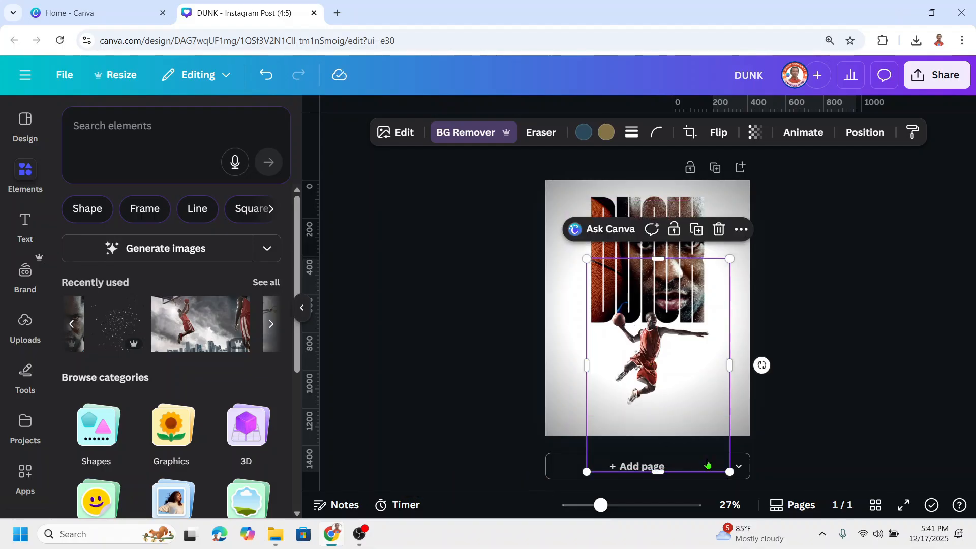
{"action": "left_click_drag", "start_coordinate": [729, 472], "coordinate": [710, 446]}
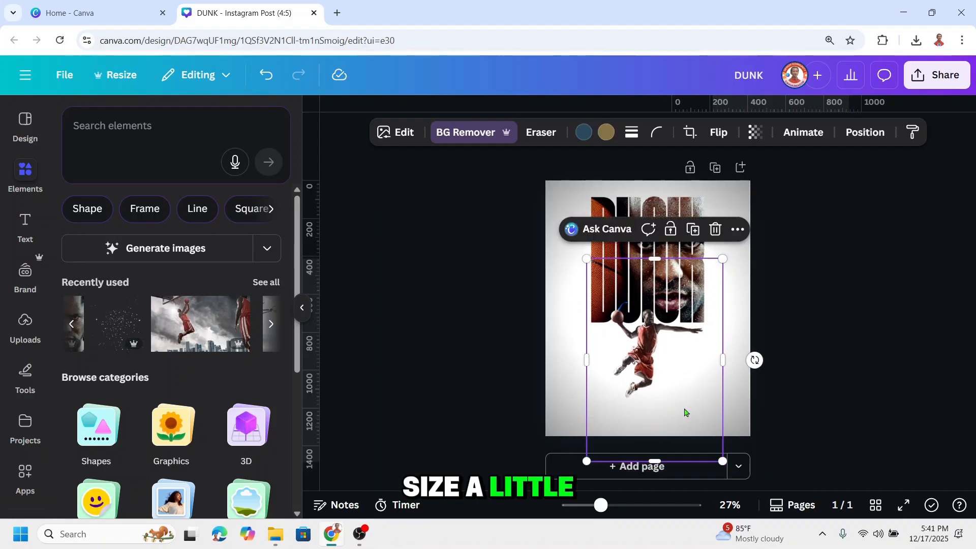
{"action": "left_click_drag", "start_coordinate": [684, 410], "coordinate": [682, 405]}
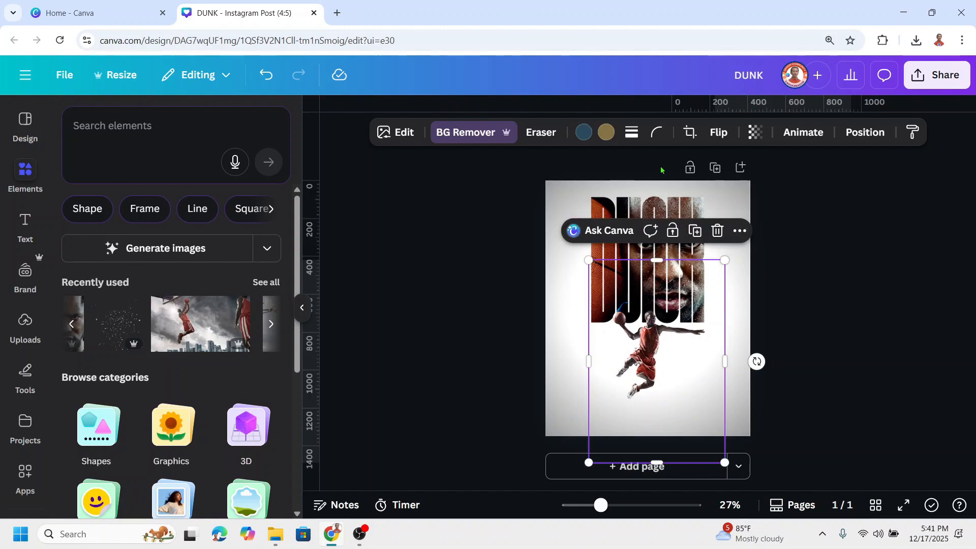
Shrink the DUNK image slightly and nudge the player up so the ball meets the bottom of the letters.
{"action": "left_click", "coordinate": [660, 195]}
{"action": "left_click_drag", "start_coordinate": [751, 431], "coordinate": [712, 396]}
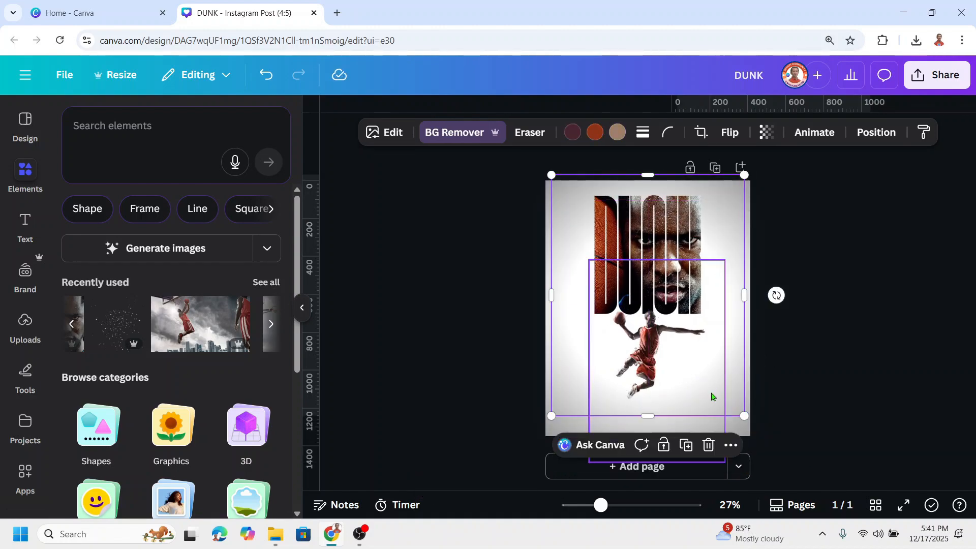
{"action": "left_click", "coordinate": [652, 364]}
{"action": "left_click_drag", "start_coordinate": [649, 362], "coordinate": [645, 356]}
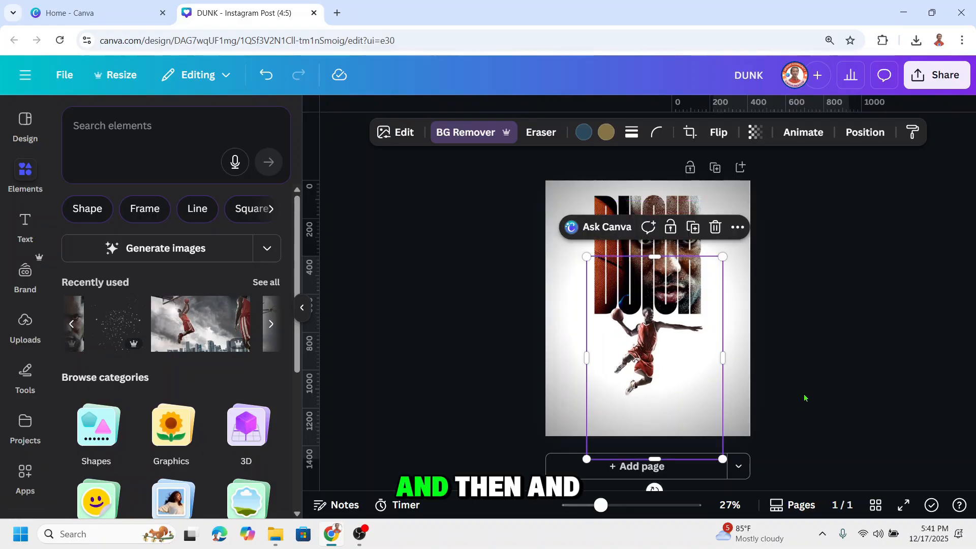
{"action": "left_click", "coordinate": [512, 396]}
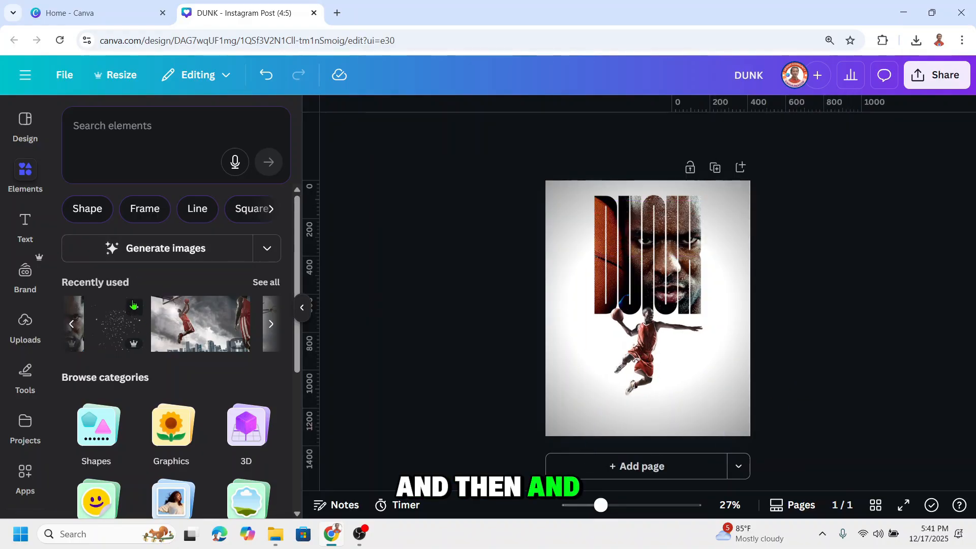
Add the recently used Black Paint Splatter graphic and place it beside the ball, left of the player.
{"action": "left_click", "coordinate": [134, 307]}
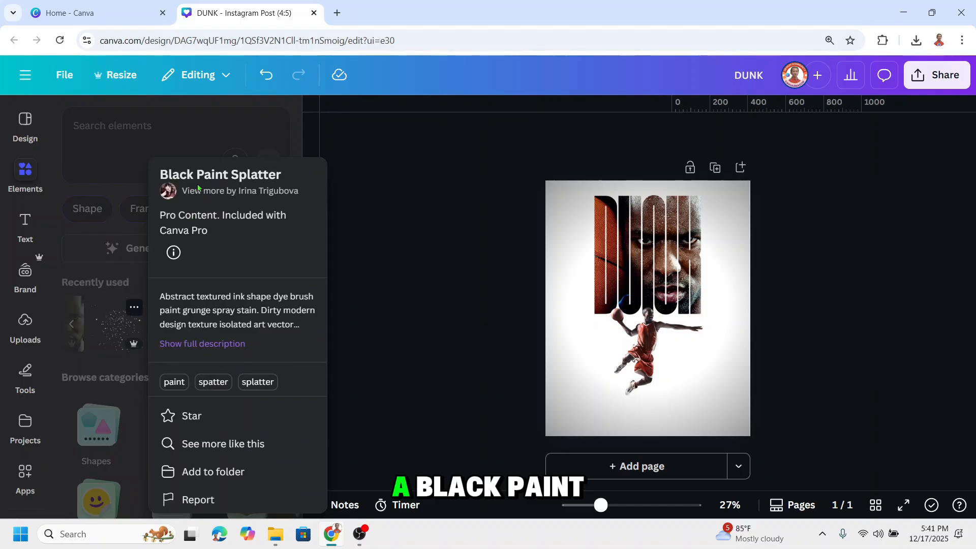
{"action": "left_click", "coordinate": [116, 327]}
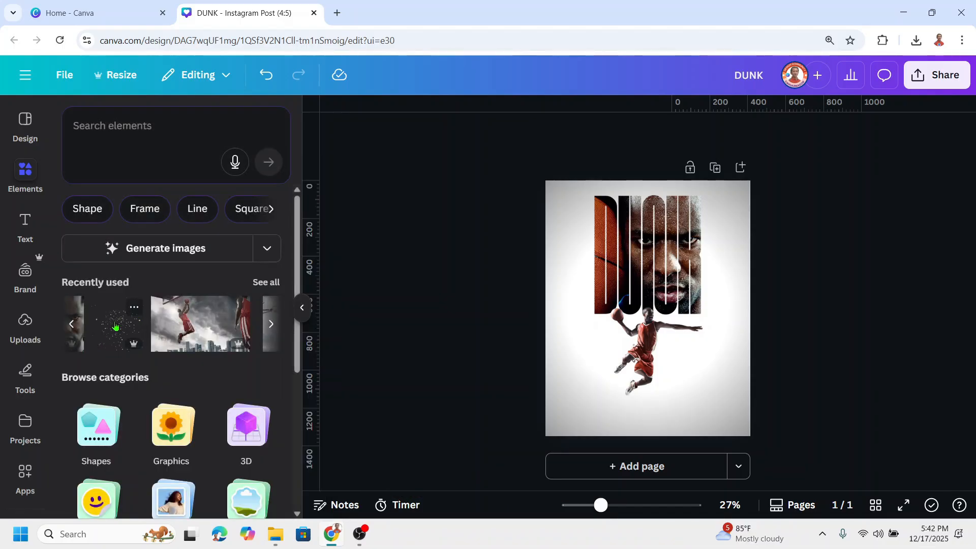
{"action": "left_click_drag", "start_coordinate": [668, 335], "coordinate": [602, 333]}
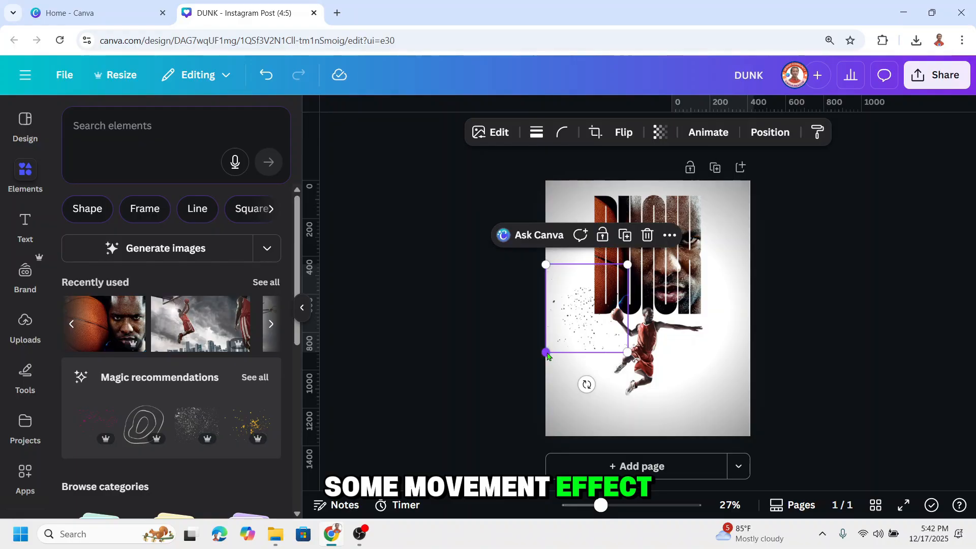
Shrink the paint splatter, duplicate it, and arrange one on each side of the DUNK letters.
{"action": "left_click_drag", "start_coordinate": [547, 355], "coordinate": [709, 279]}
{"action": "left_click", "coordinate": [632, 236]}
{"action": "left_click", "coordinate": [565, 313]}
{"action": "left_click_drag", "start_coordinate": [565, 313], "coordinate": [571, 325]}
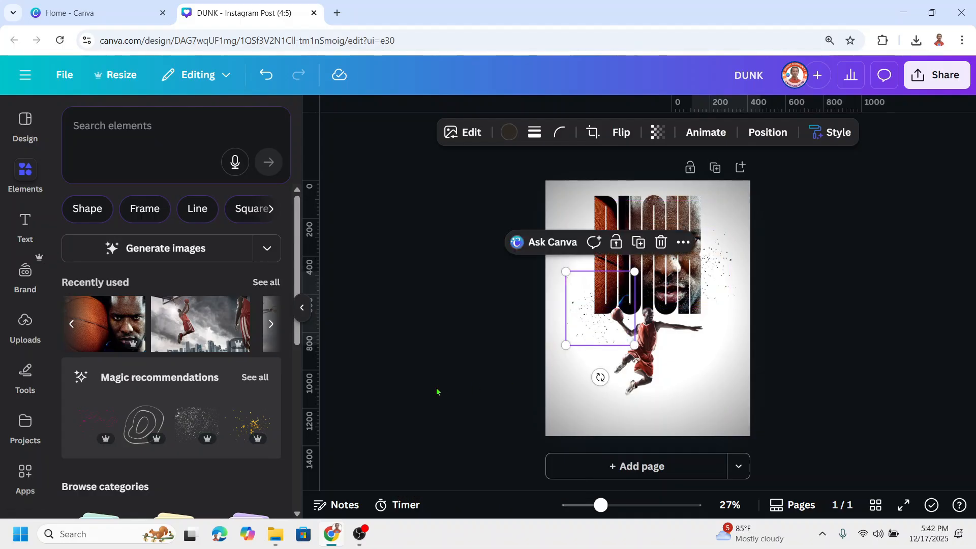
Add the recently used Black Shadow Gradient below the player's feet and set its transparency to 65.
{"action": "left_click", "coordinate": [271, 325]}
{"action": "left_click", "coordinate": [269, 328]}
{"action": "left_click", "coordinate": [271, 326]}
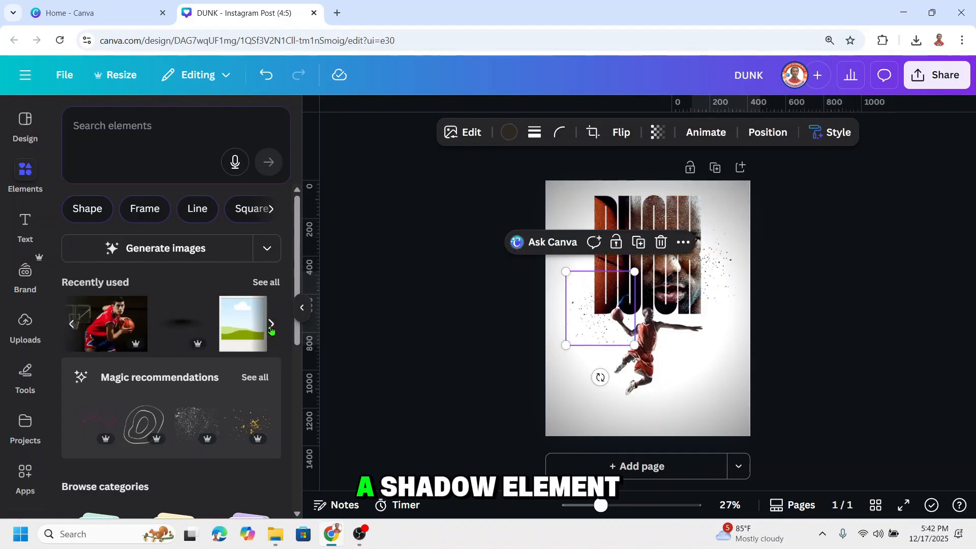
{"action": "left_click", "coordinate": [199, 311]}
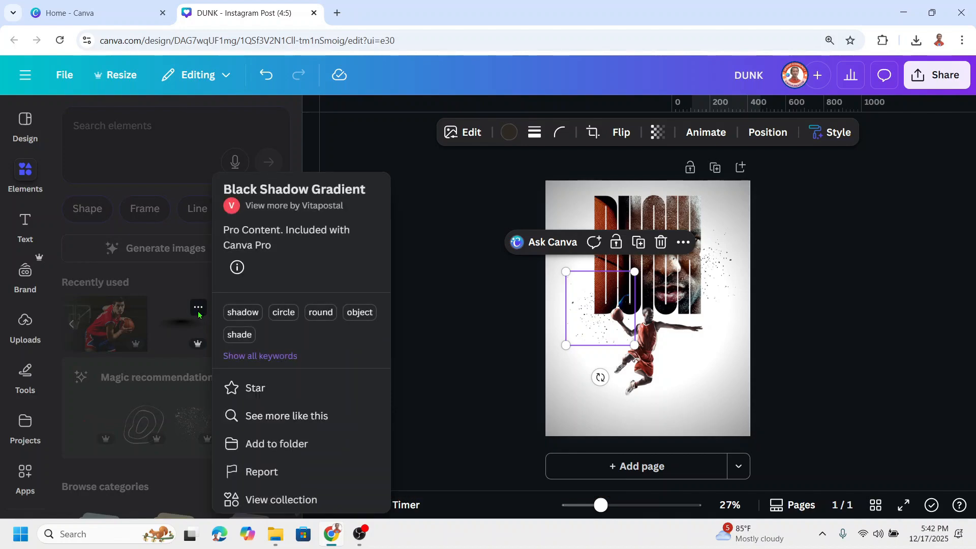
{"action": "left_click", "coordinate": [168, 326]}
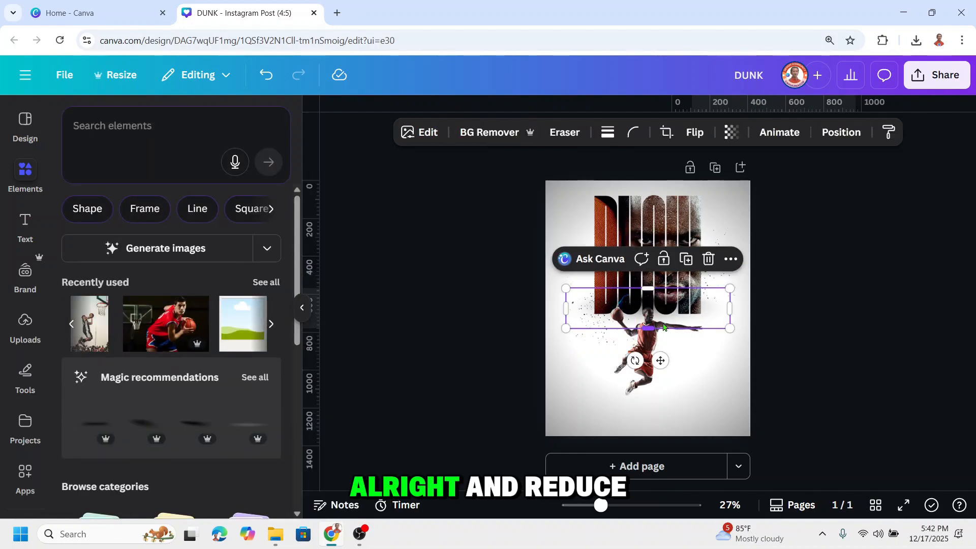
{"action": "left_click_drag", "start_coordinate": [661, 305], "coordinate": [668, 417]}
{"action": "left_click", "coordinate": [717, 132]}
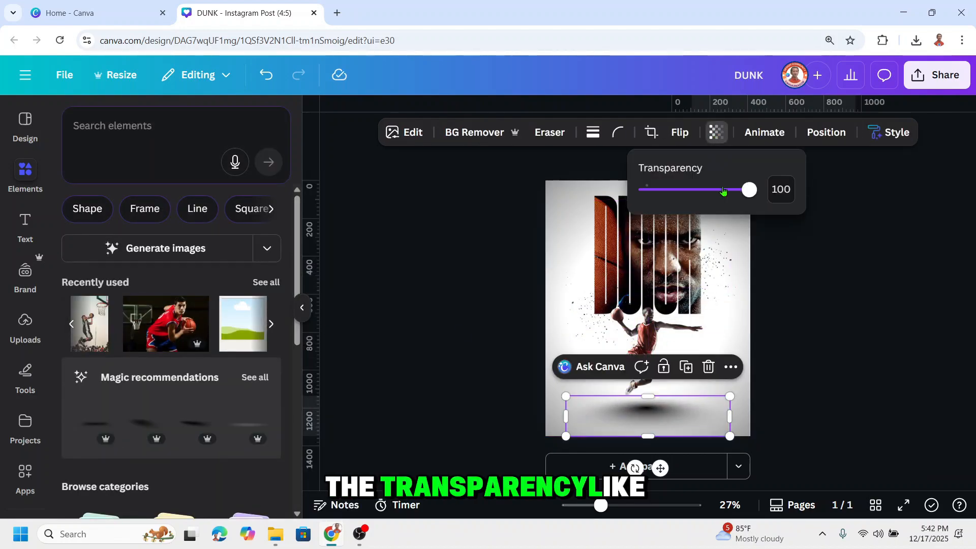
{"action": "left_click_drag", "start_coordinate": [748, 191], "coordinate": [723, 191]}
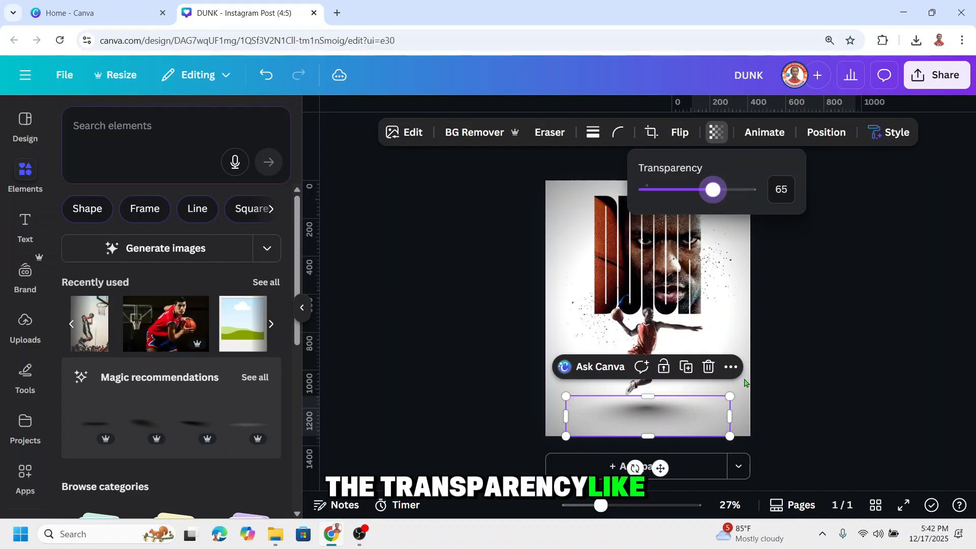
Shrink the shadow gradient slightly and move it down to the bottom edge of the poster, centred beneath the player.
{"action": "left_click_drag", "start_coordinate": [728, 397], "coordinate": [659, 435]}
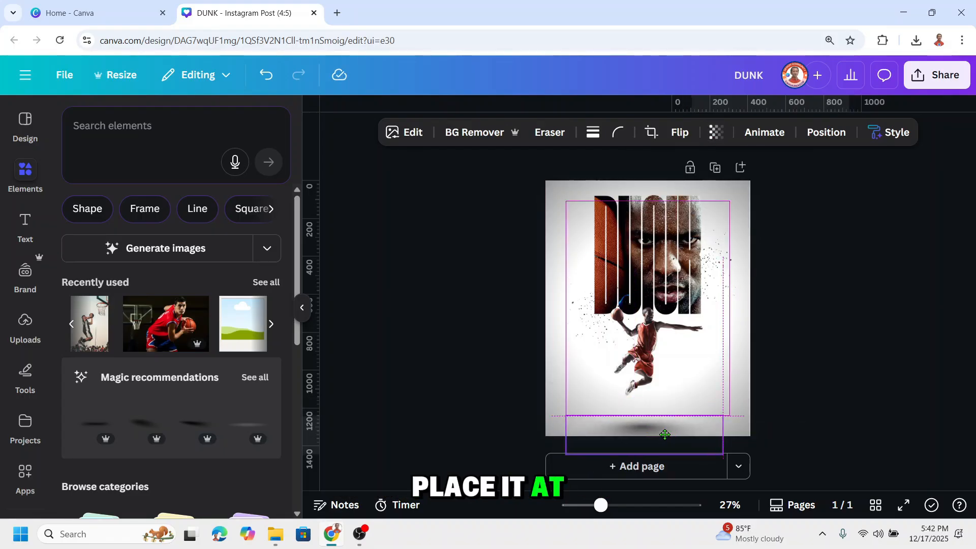
{"action": "left_click_drag", "start_coordinate": [664, 434], "coordinate": [665, 436]}
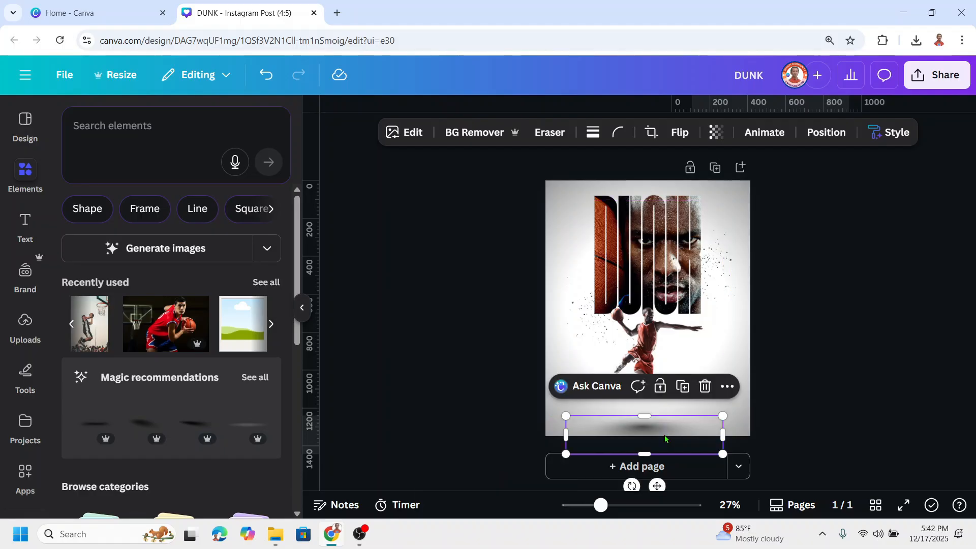
{"action": "left_click", "coordinate": [791, 364]}
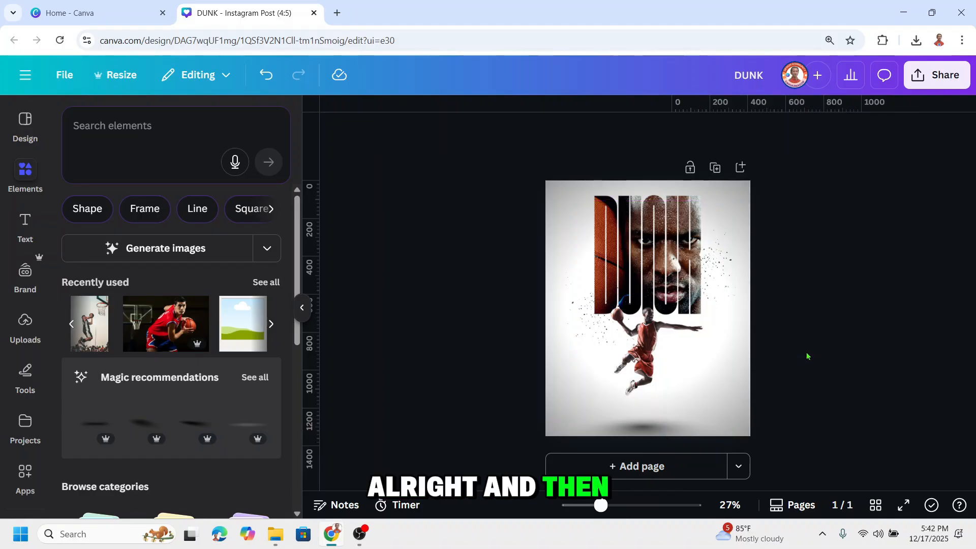
Download the finished DUNK poster as a PNG at size 1, 1,080 × 1,350 px.
{"action": "left_click", "coordinate": [941, 76]}
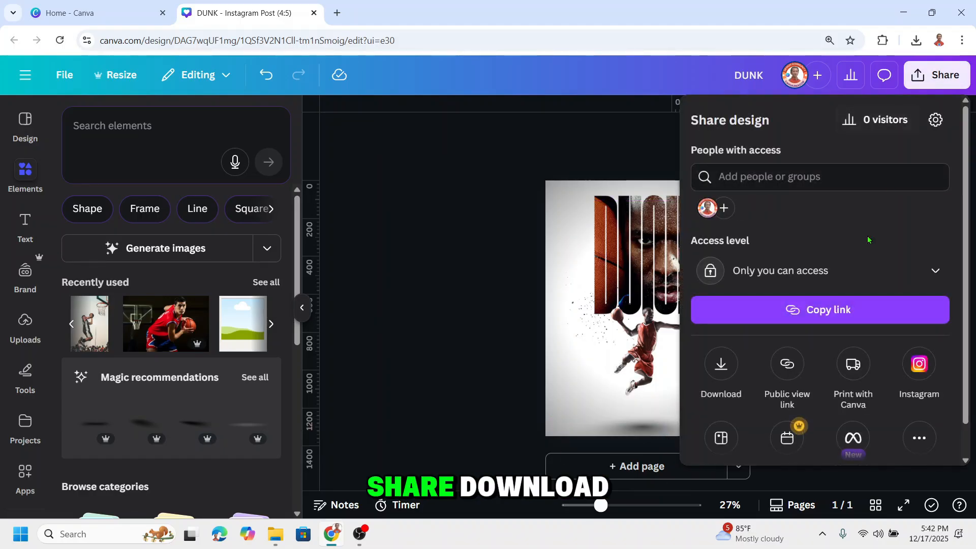
{"action": "left_click", "coordinate": [722, 374]}
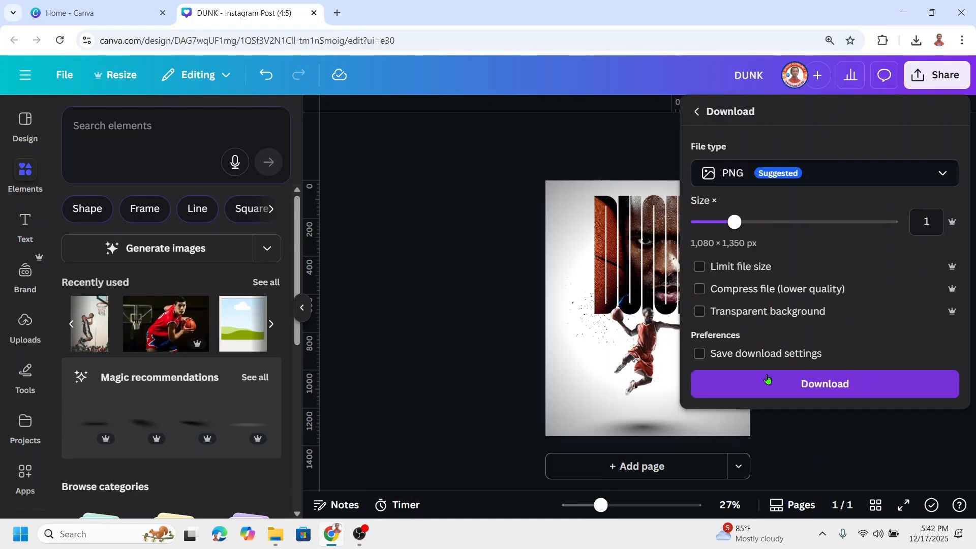
{"action": "left_click", "coordinate": [828, 384]}
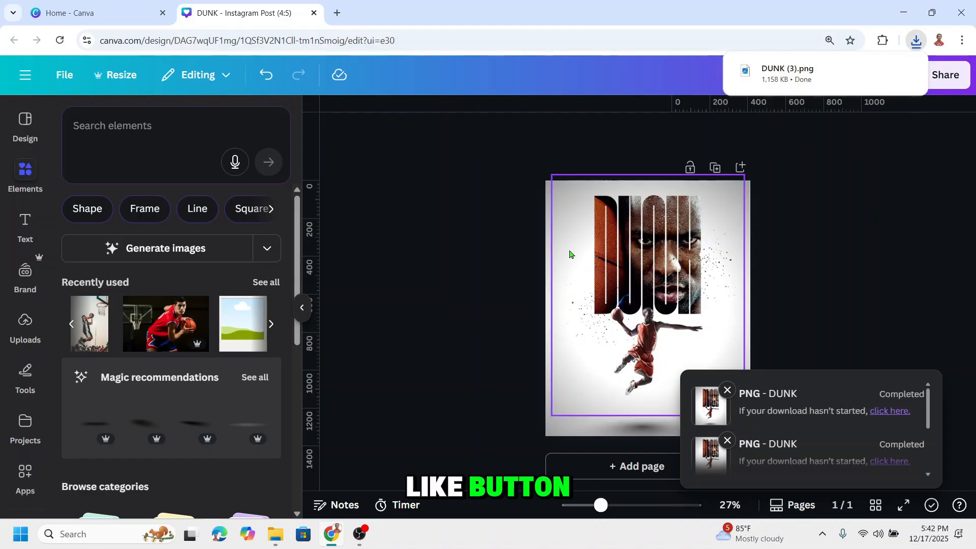
{"action": "left_click", "coordinate": [570, 253]}
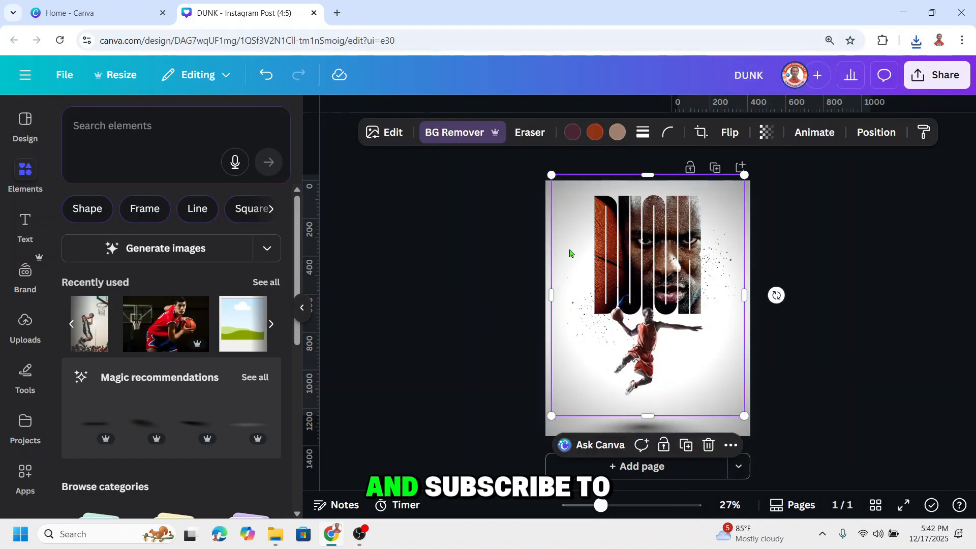